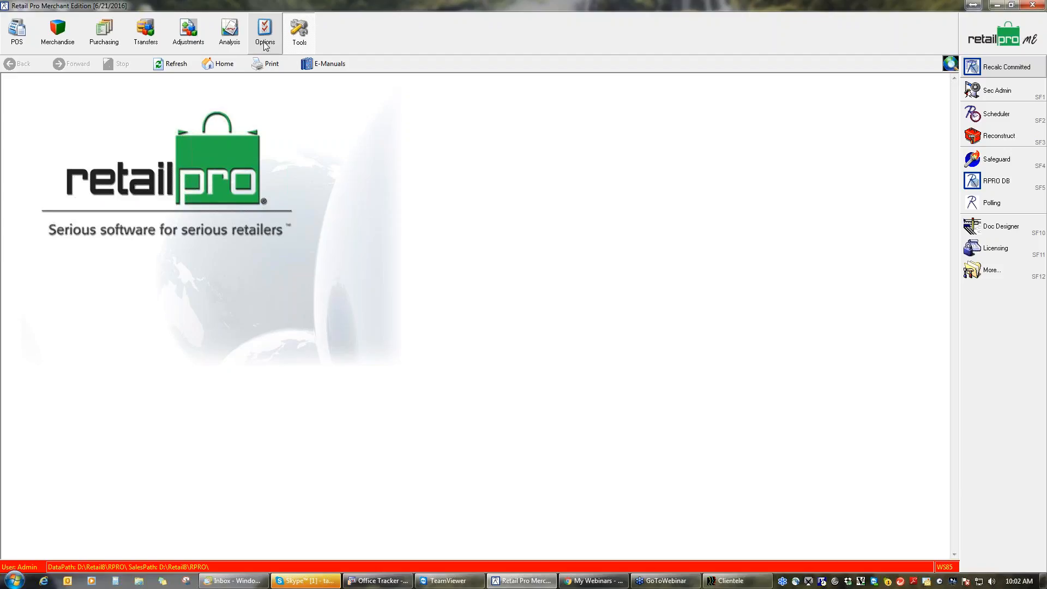
Step: Open the workstation preferences for the portable barcode reader, accepting the demo inventory quantity reset
click(265, 44)
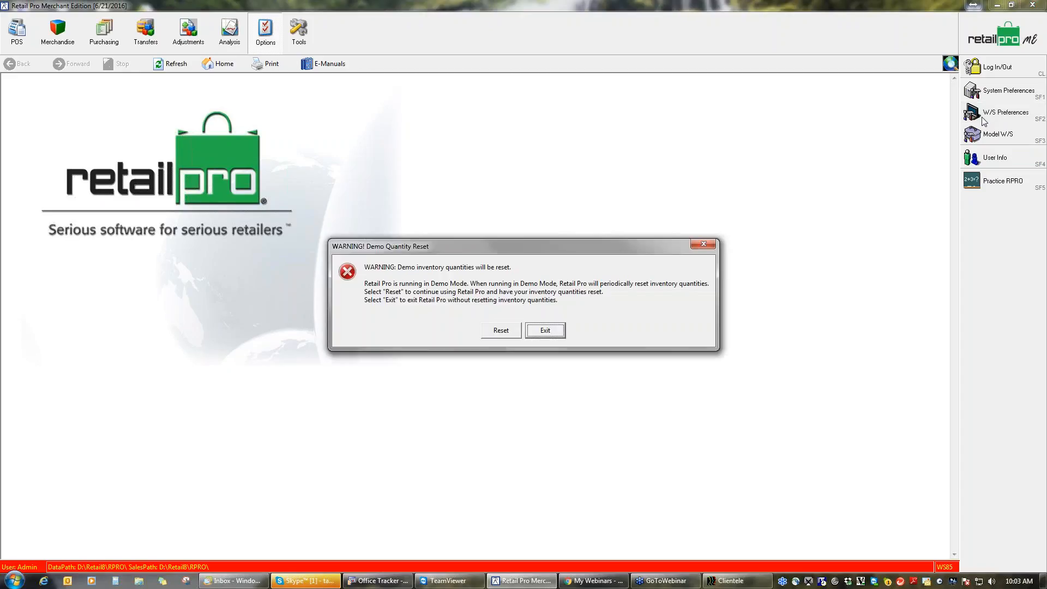
click(498, 333)
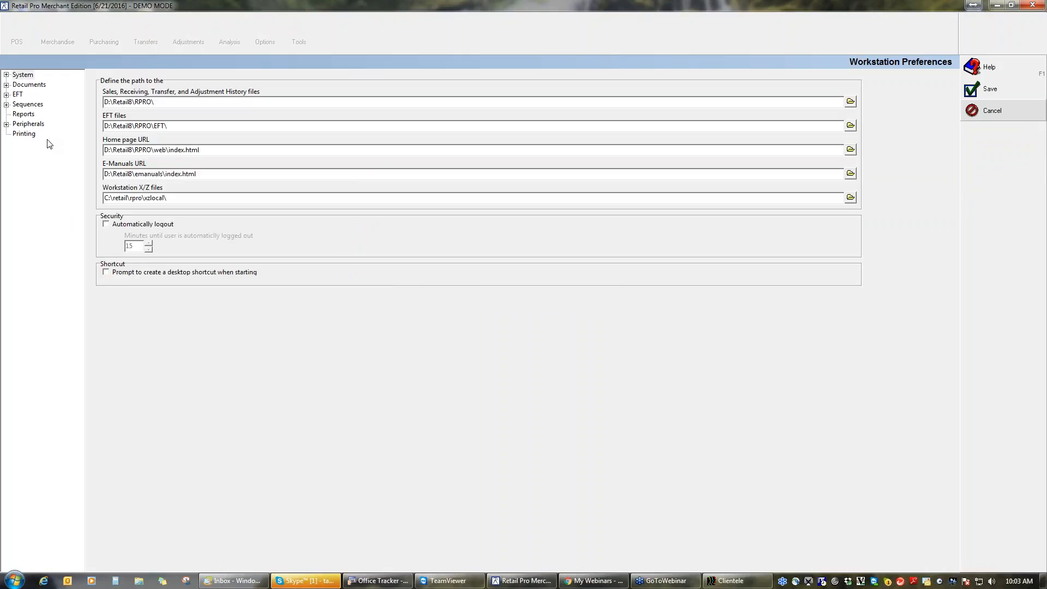
click(6, 125)
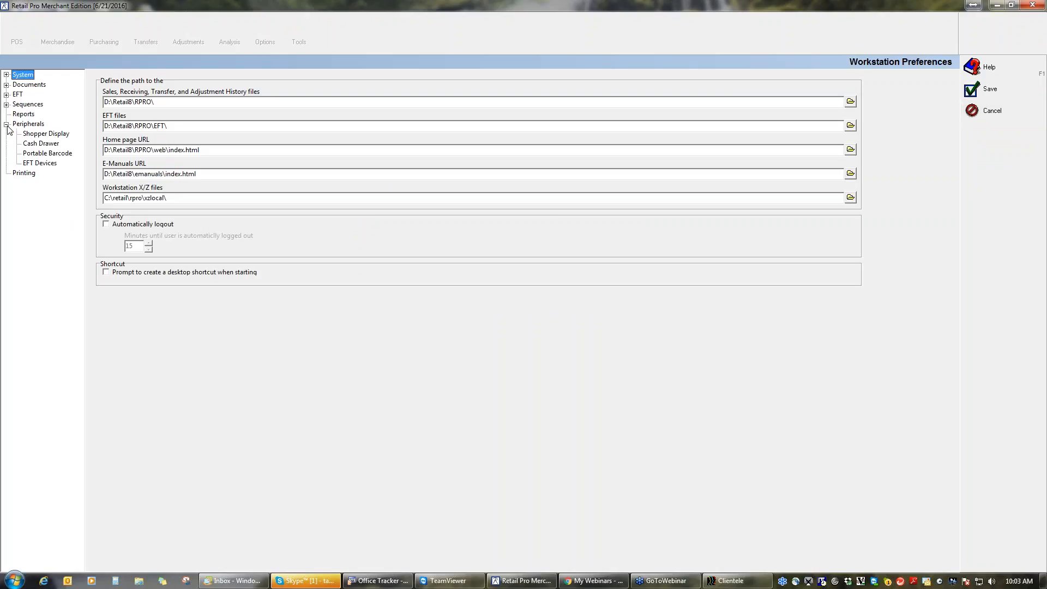
click(48, 154)
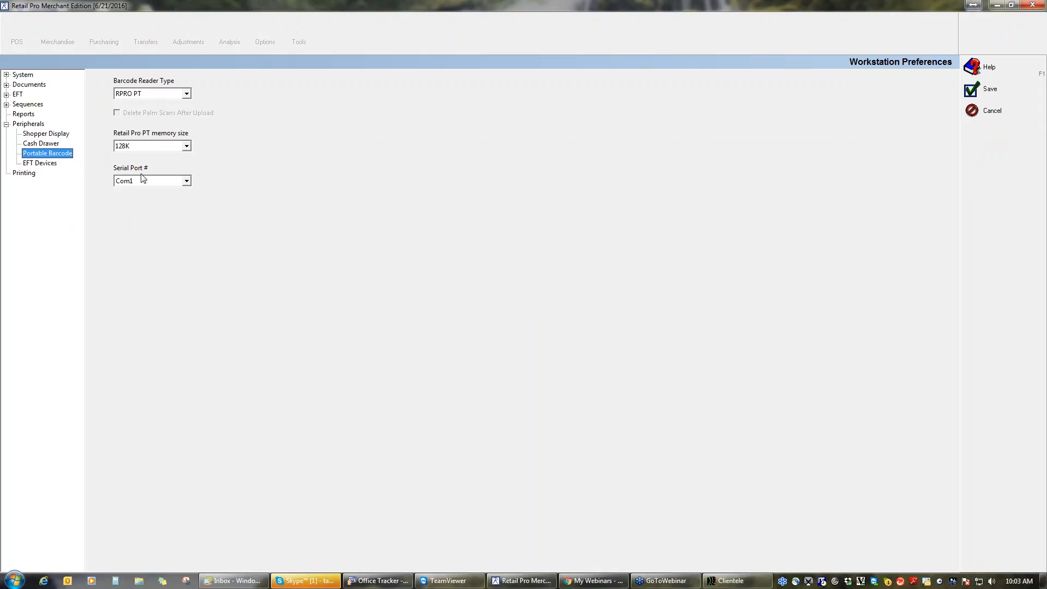
Step: Set the barcode reader type to RPRO PT, memory size to 512K and serial port to Com1, and save the preferences
click(186, 94)
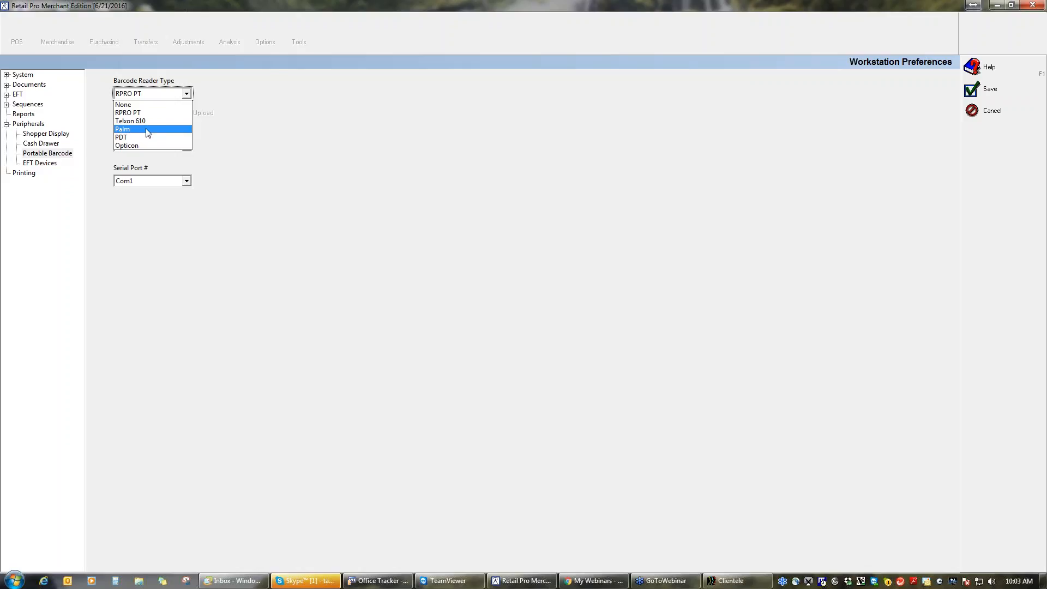
click(141, 113)
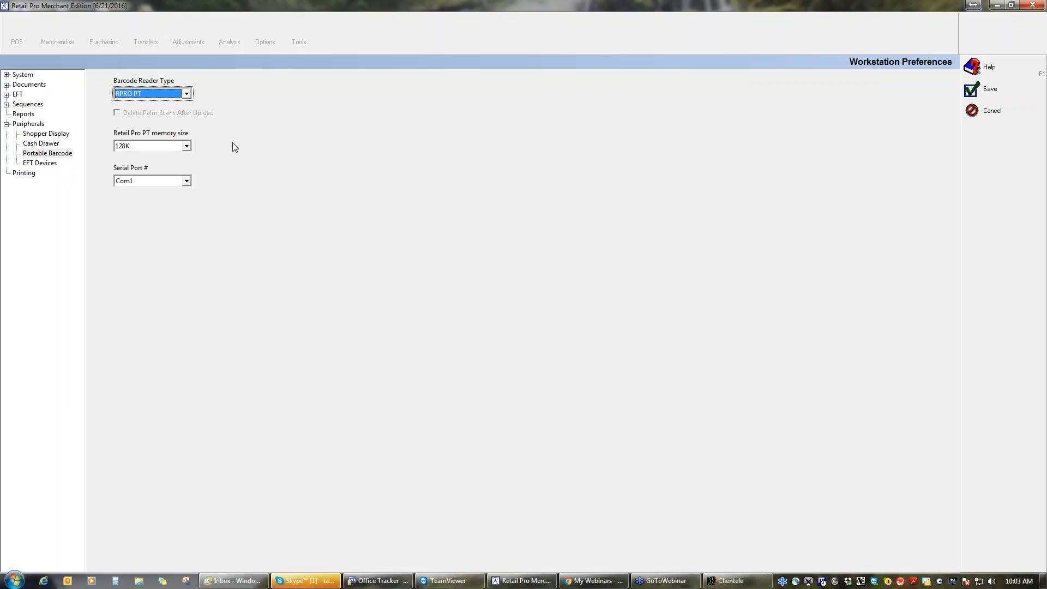
click(187, 146)
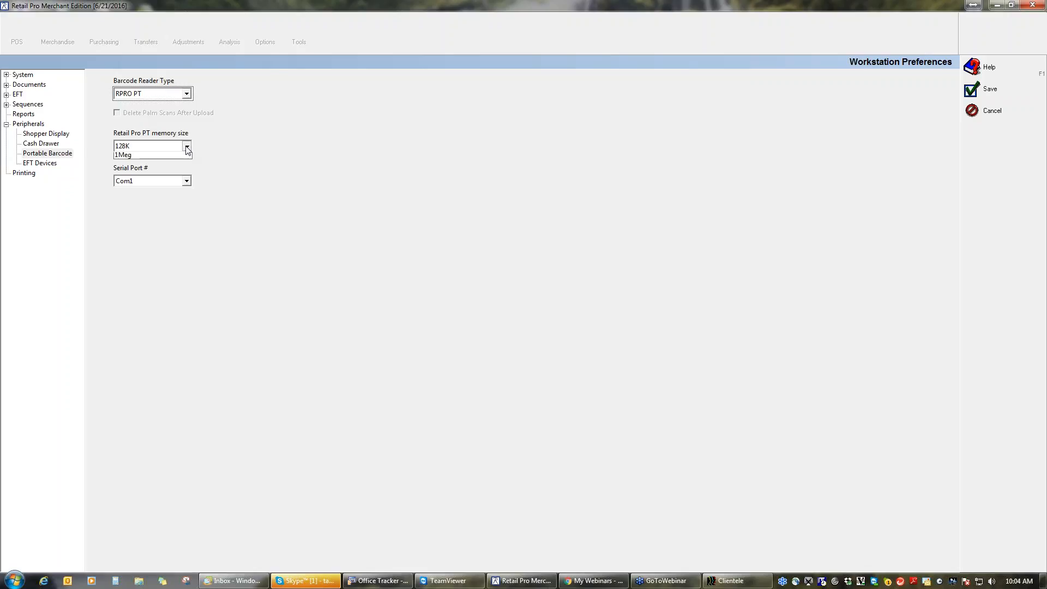
click(165, 165)
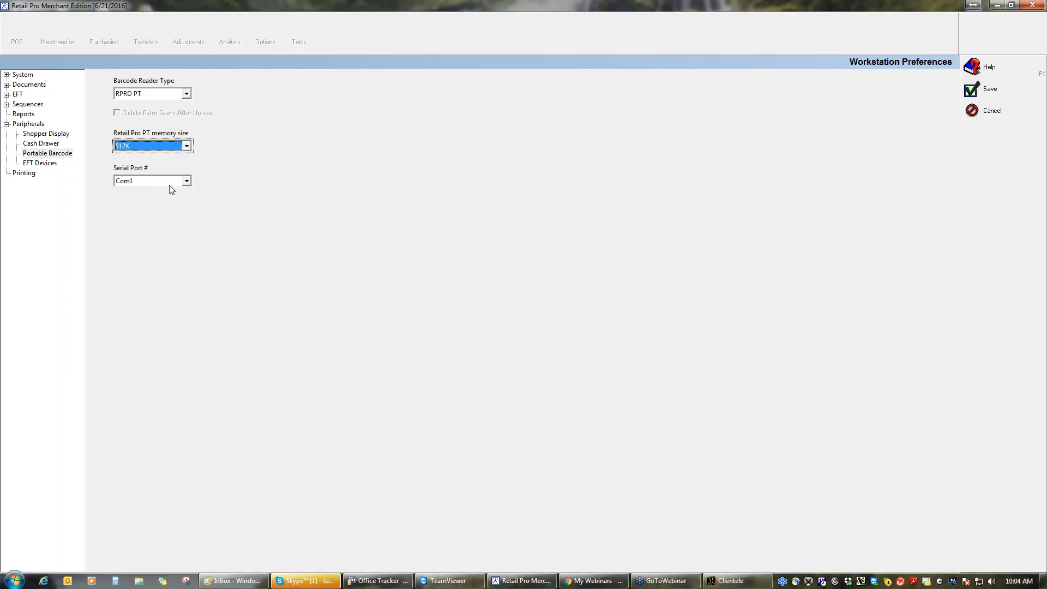
click(186, 182)
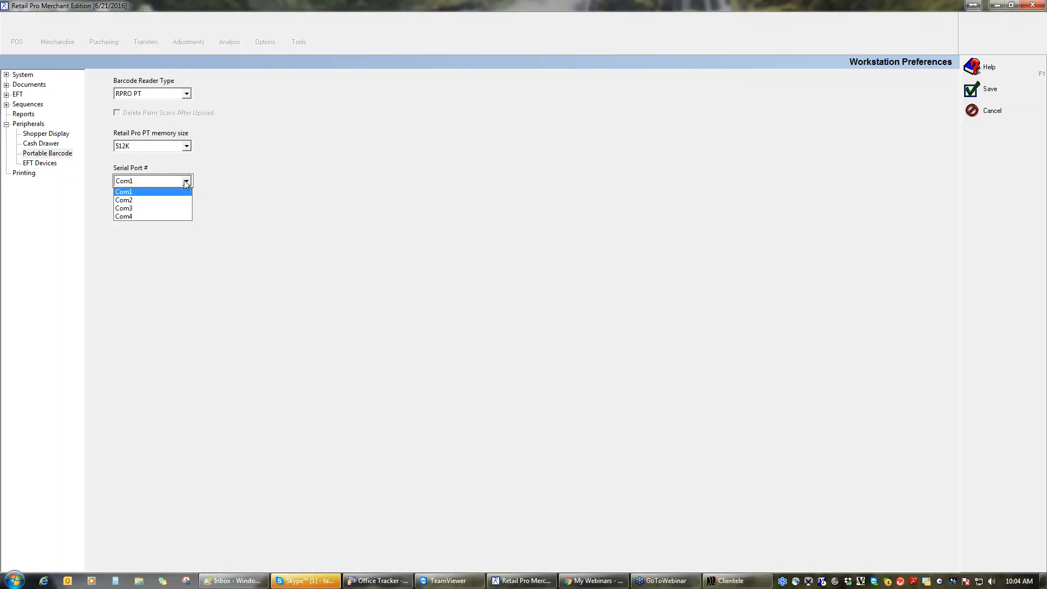
click(141, 191)
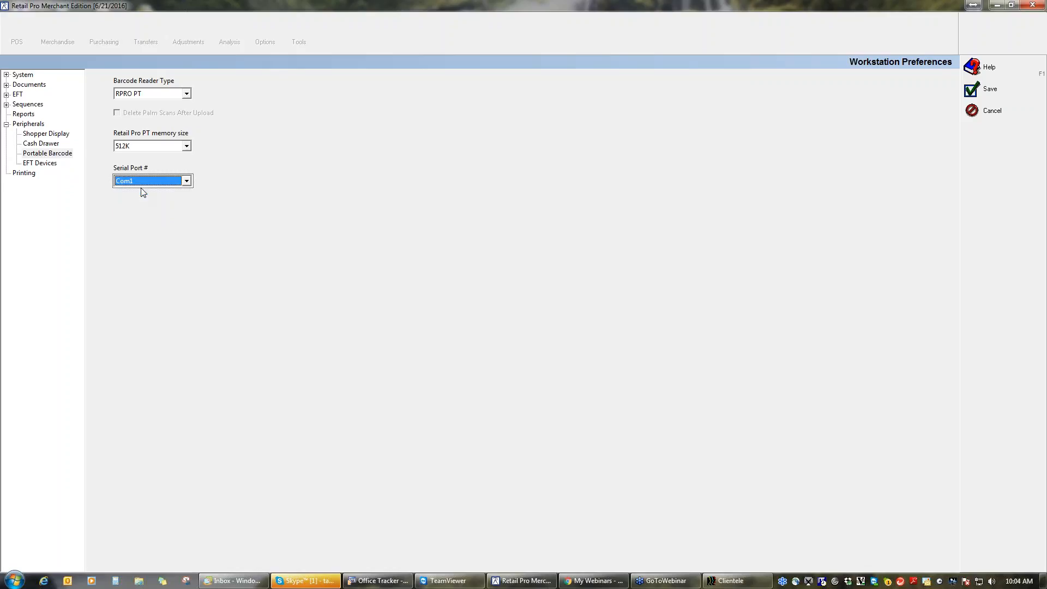
click(996, 93)
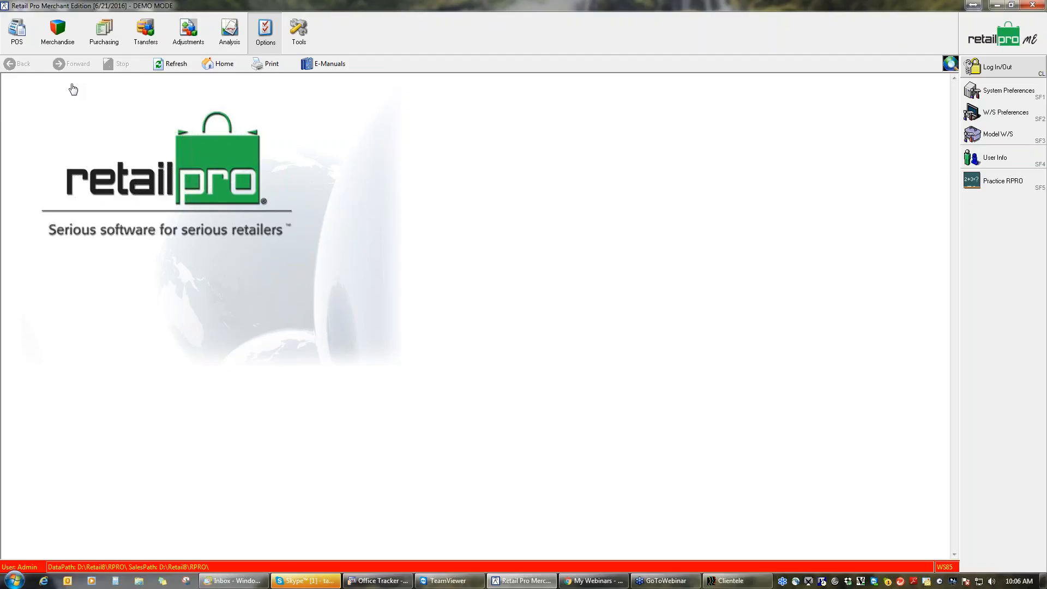
Step: Start a new receipt in the POS receipts area
click(18, 39)
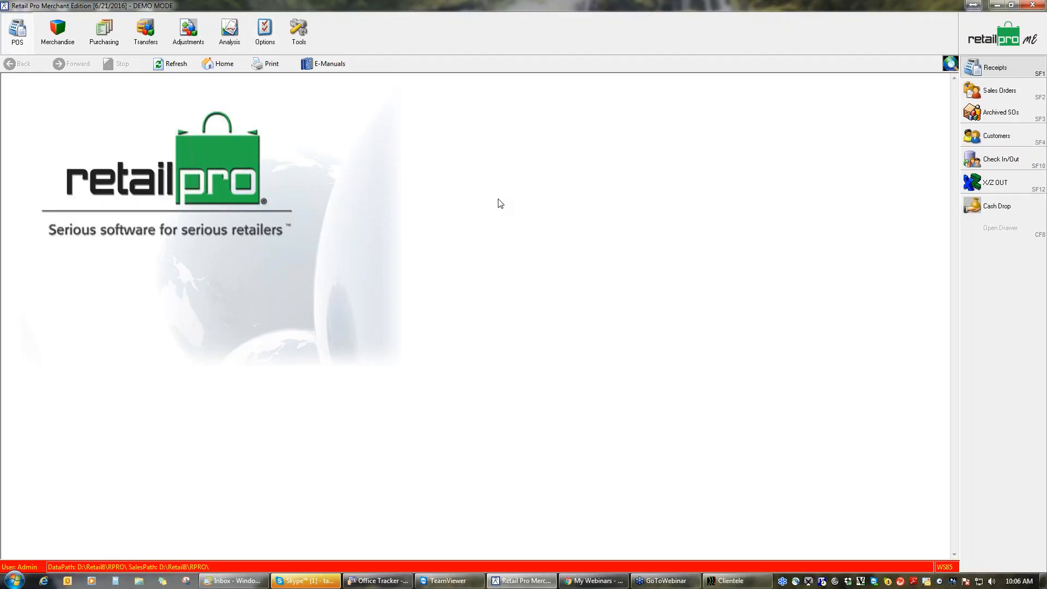
click(995, 67)
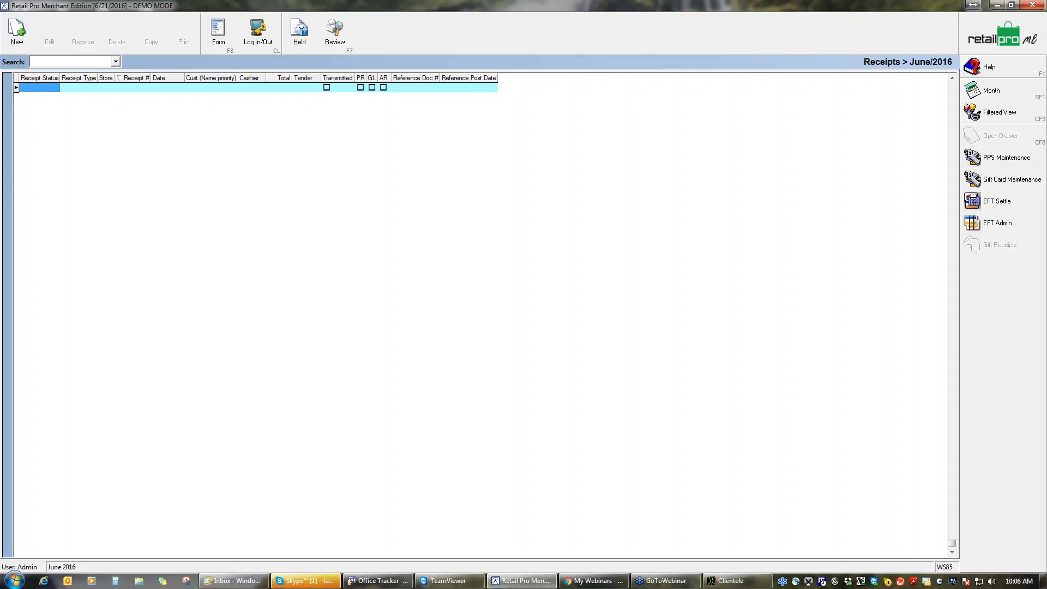
click(16, 32)
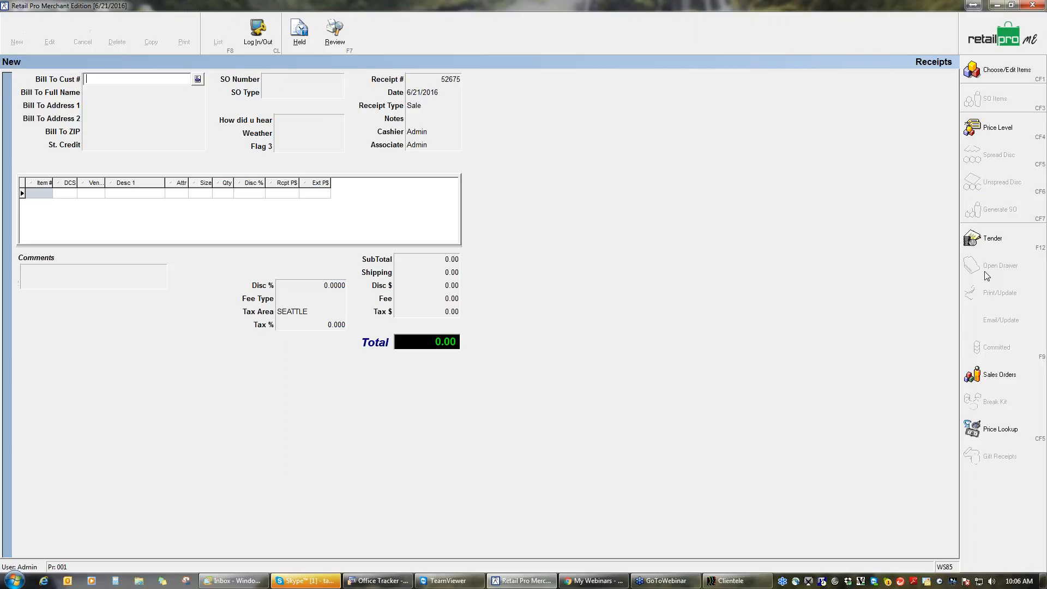
Step: Customize the receipt's side menu to include the Barcode action
right_click(984, 271)
click(984, 292)
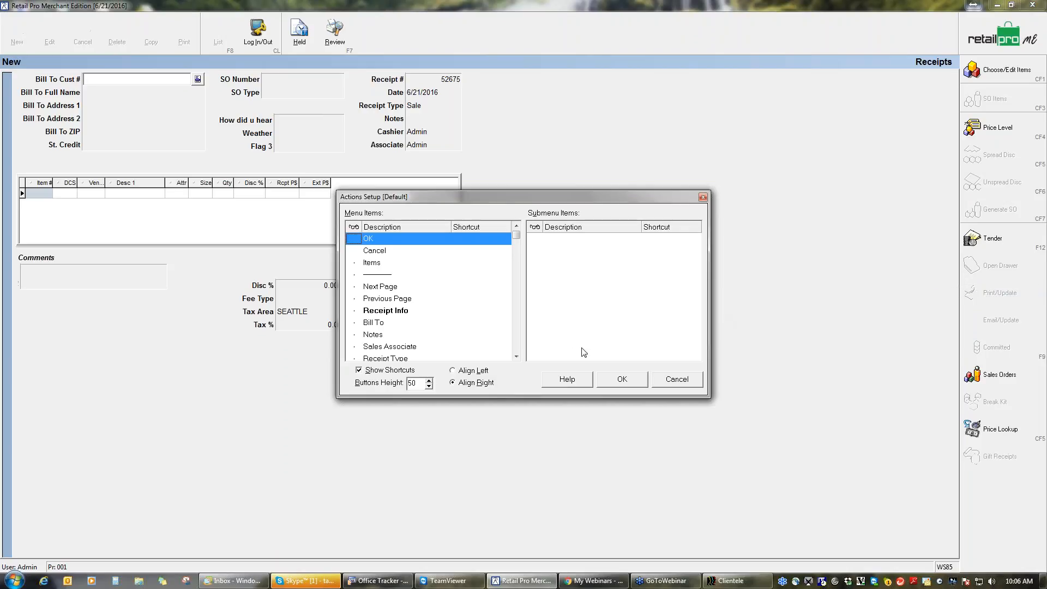
scroll(519, 334, down, 3)
scroll(518, 332, down, 3)
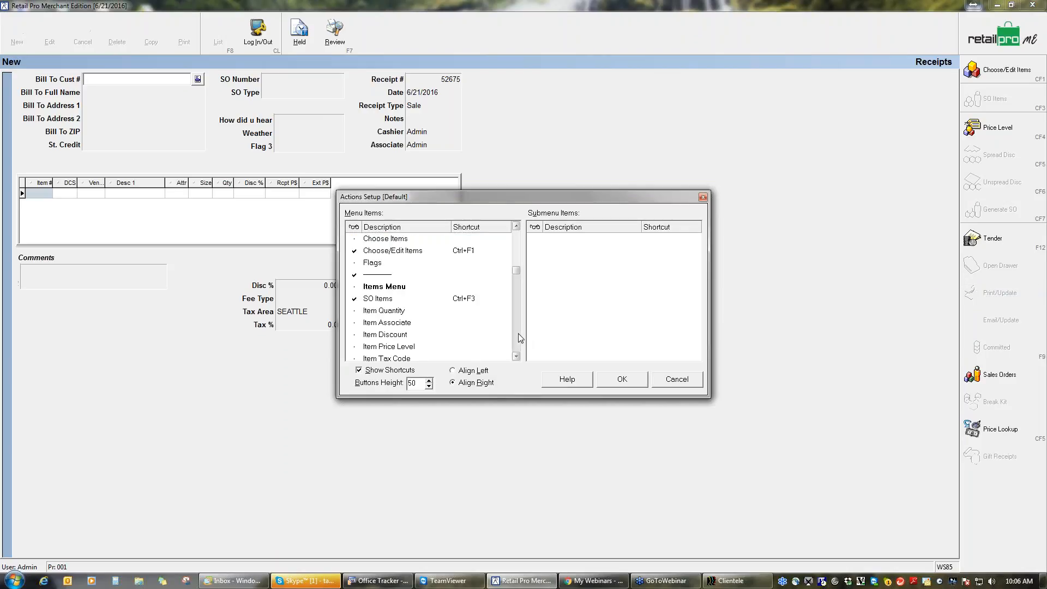
scroll(518, 333, down, 3)
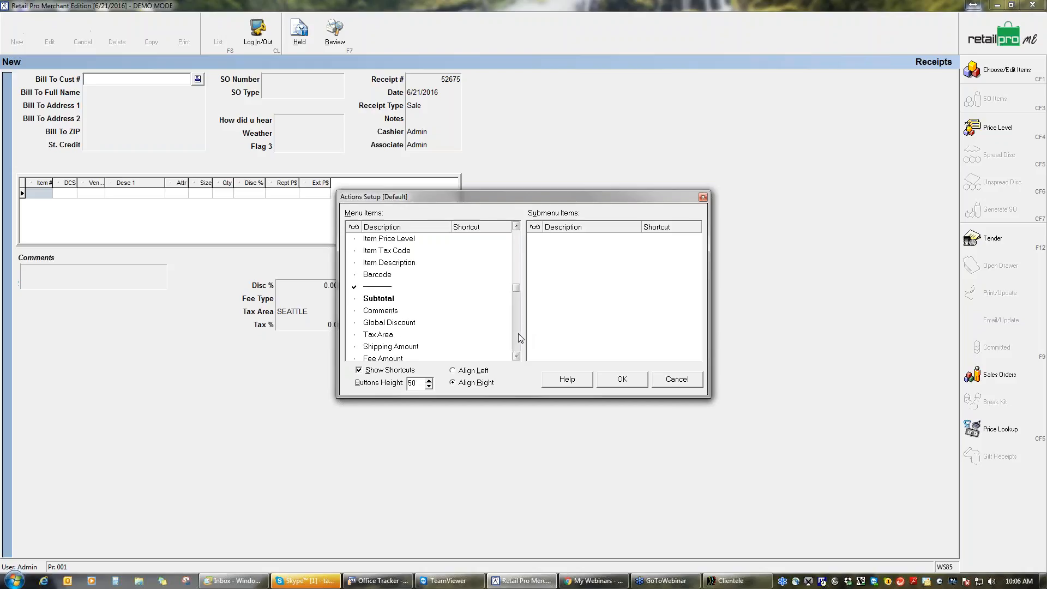
click(359, 276)
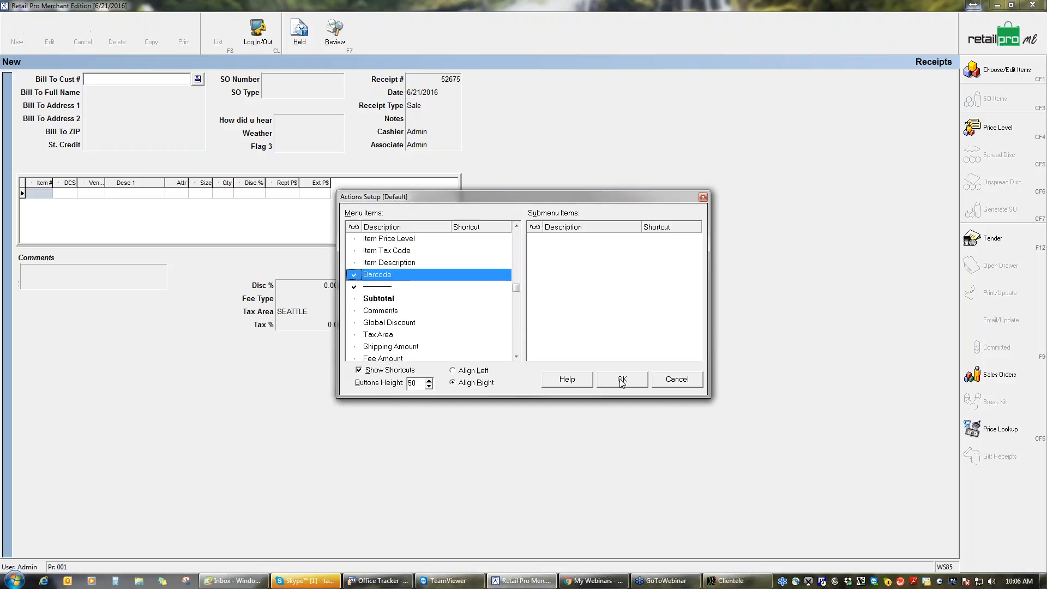
click(622, 379)
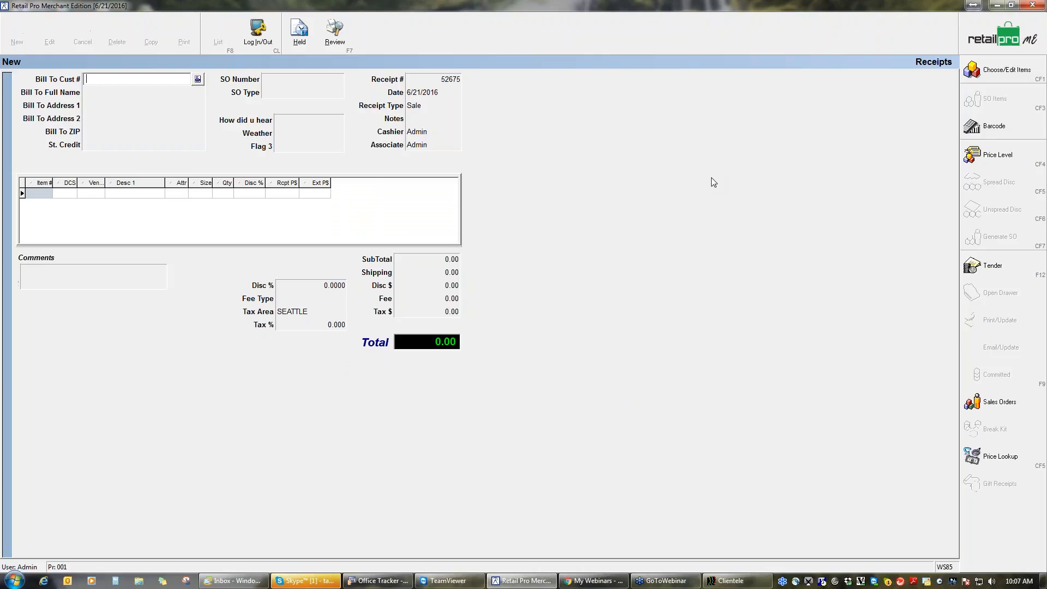
Step: Start a barcode download from the portable terminal, cancel it, and leave the receipt for the home screen
click(1006, 131)
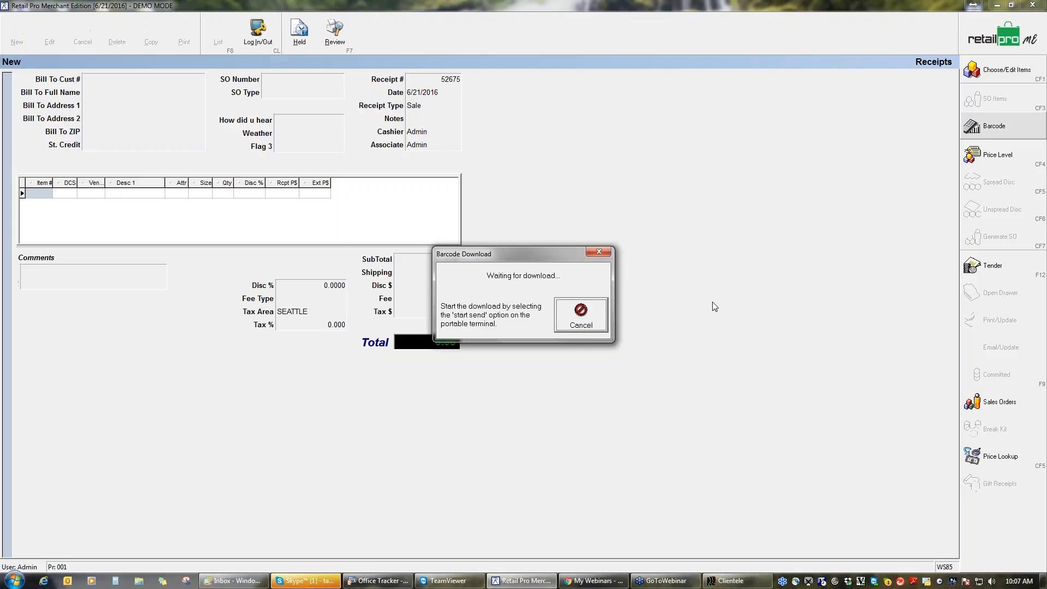
click(582, 316)
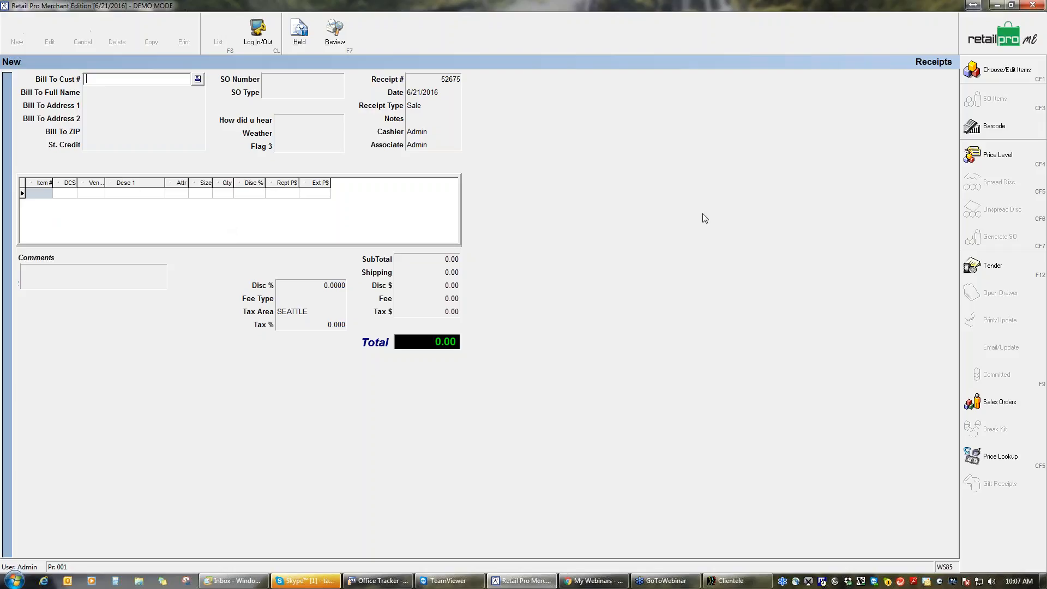
click(993, 43)
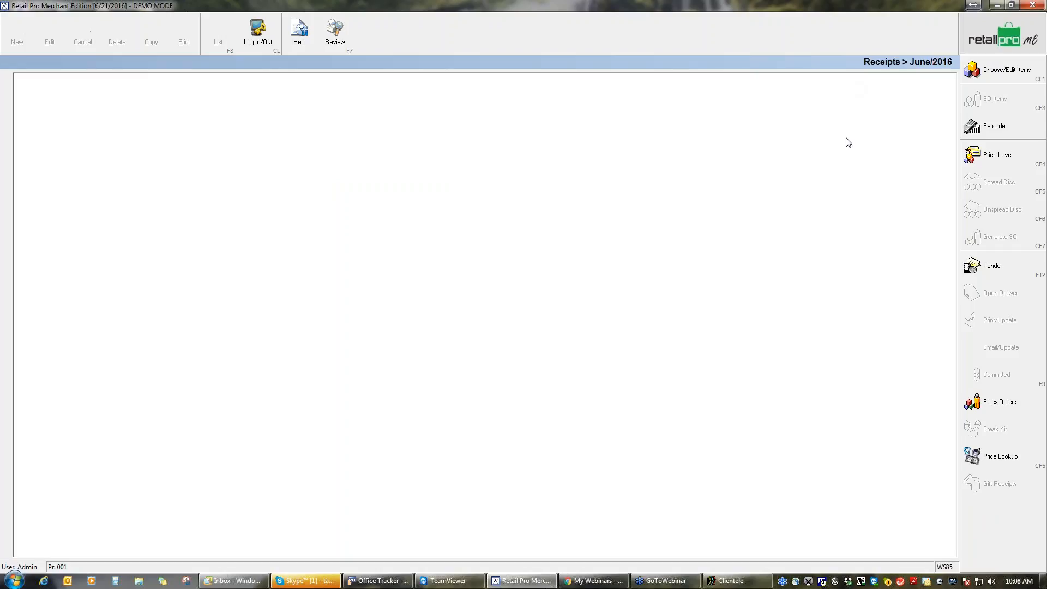
click(1000, 41)
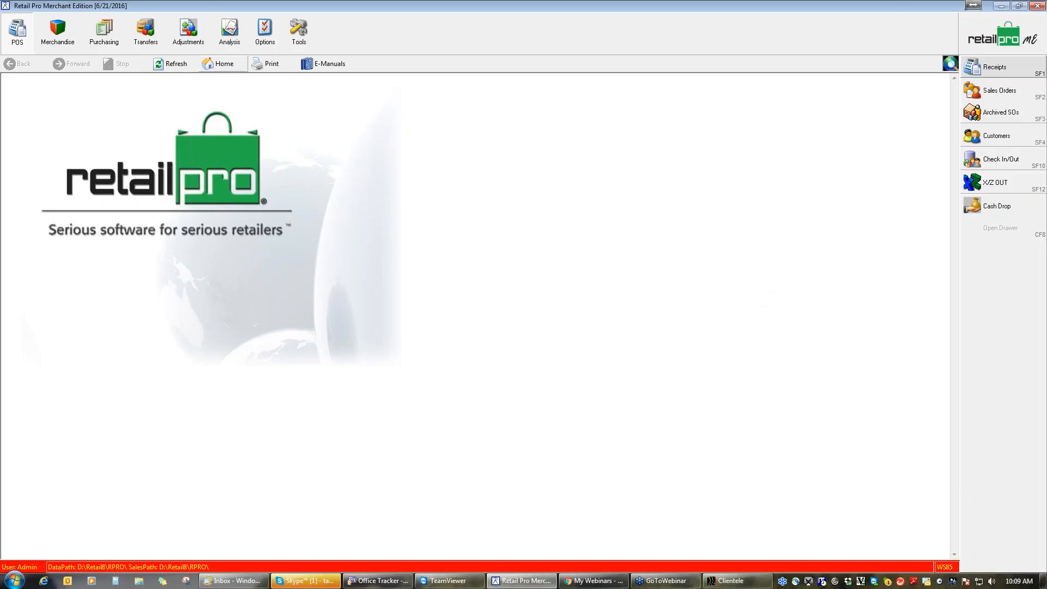
Step: Reopen the portable barcode settings in the workstation preferences
click(258, 46)
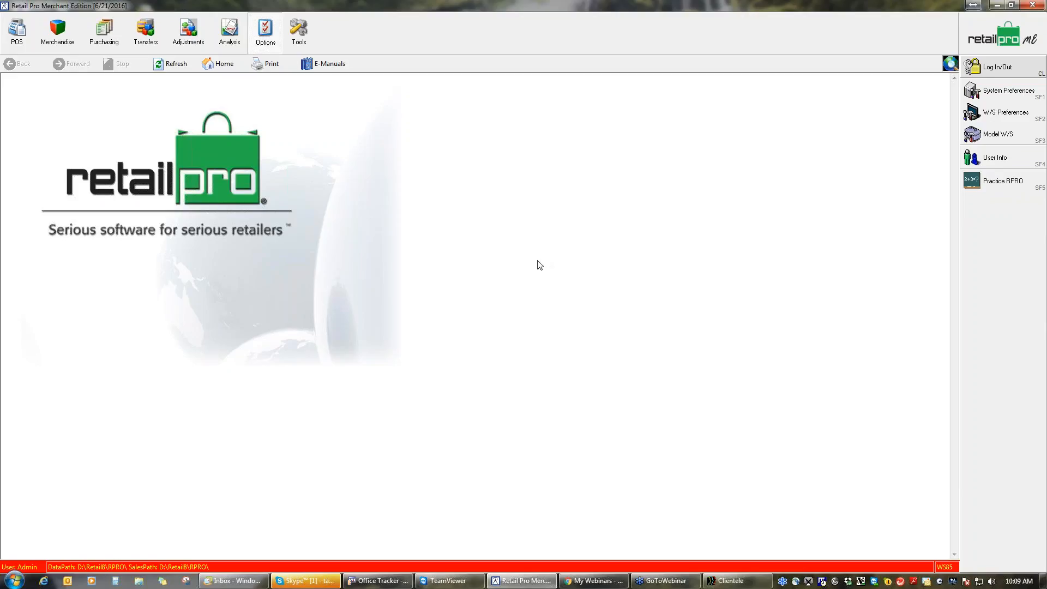
click(995, 117)
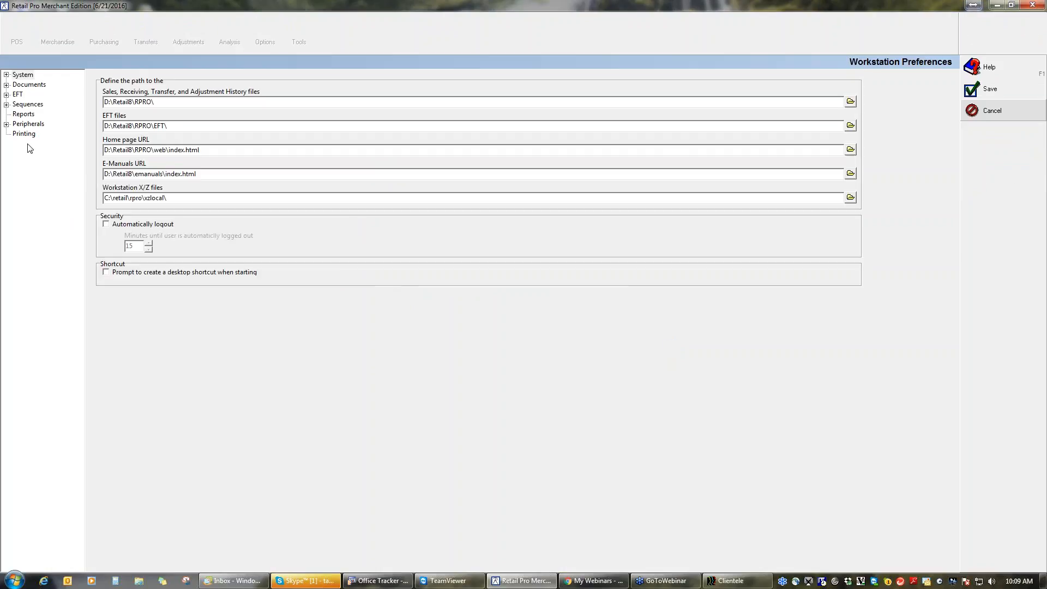
click(6, 124)
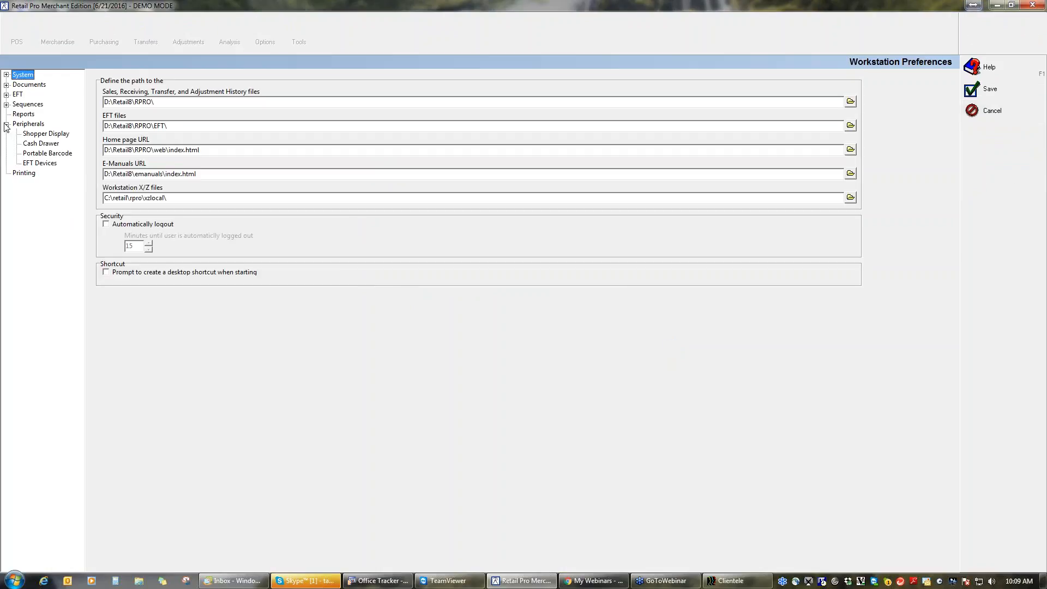
click(43, 154)
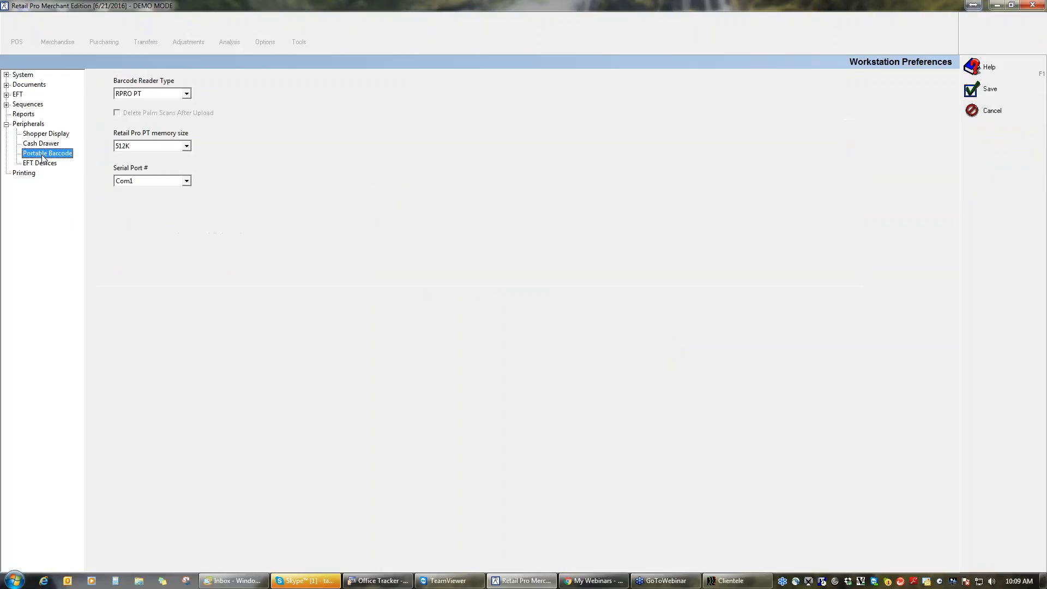
Step: Try the Palm barcode reader type, set it back to RPRO PT, and save the preferences
click(187, 94)
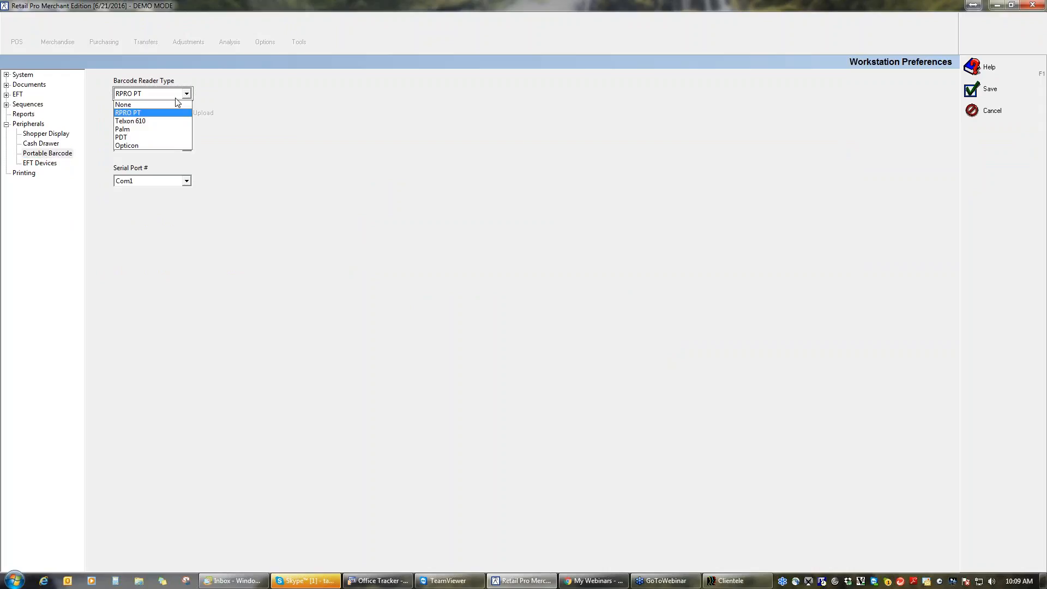
click(141, 128)
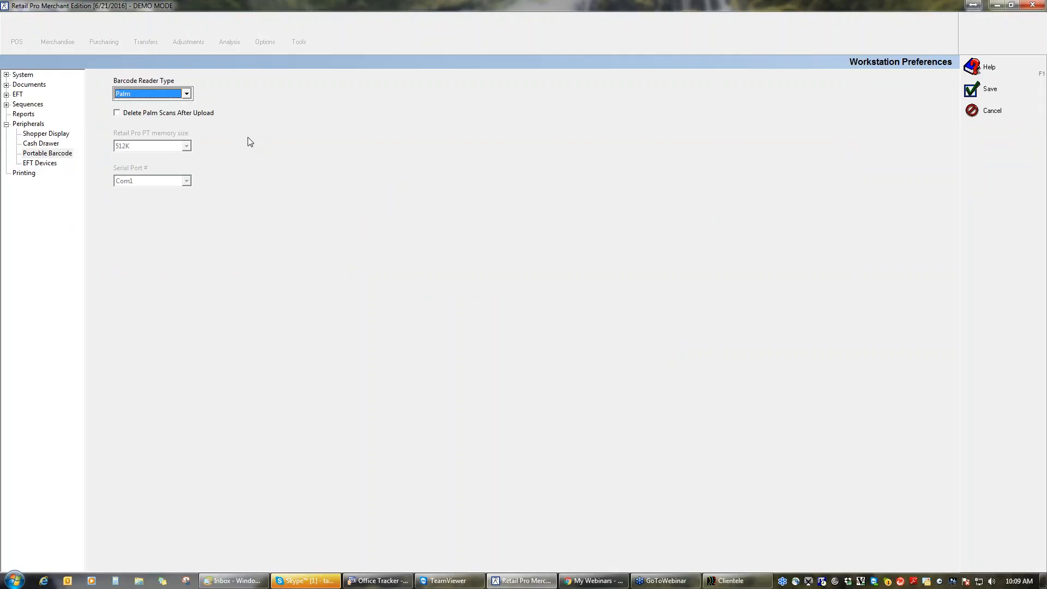
click(187, 94)
click(162, 112)
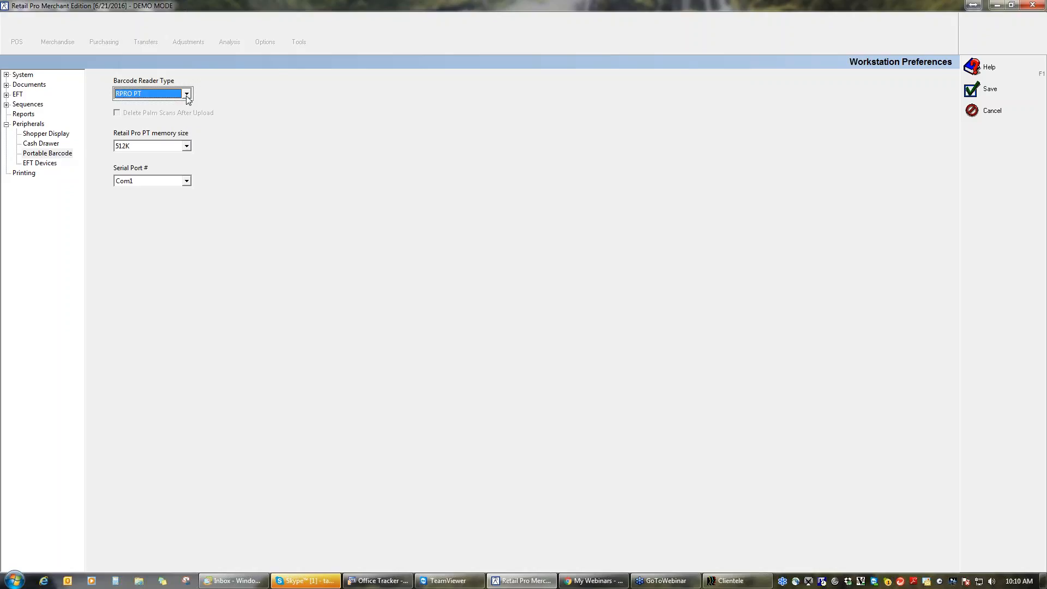
click(1000, 91)
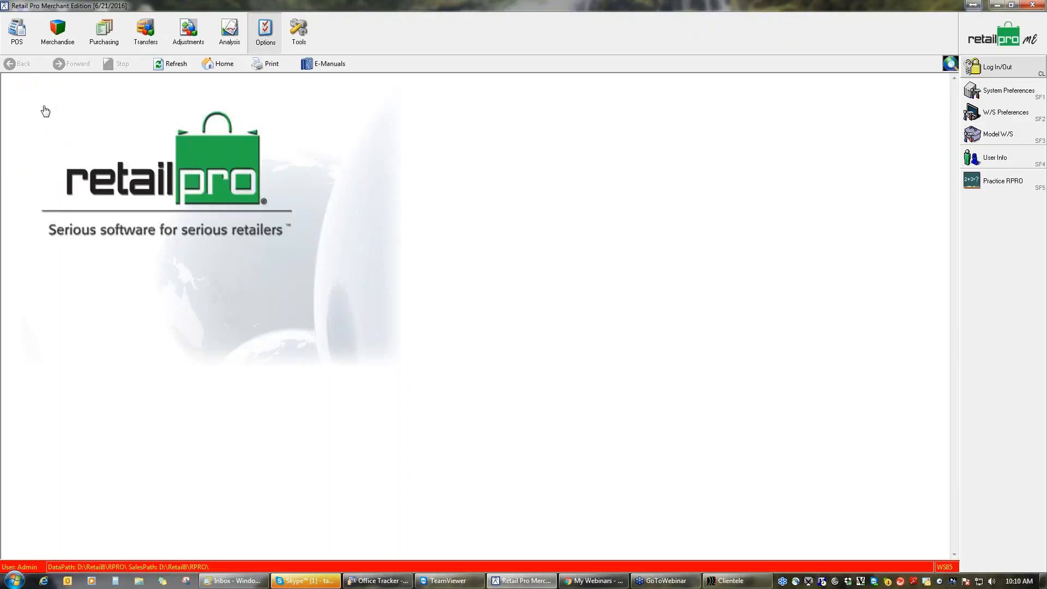
Step: View a new blank POS receipt with its Barcode action, and return to the home screen without entering anything
click(22, 44)
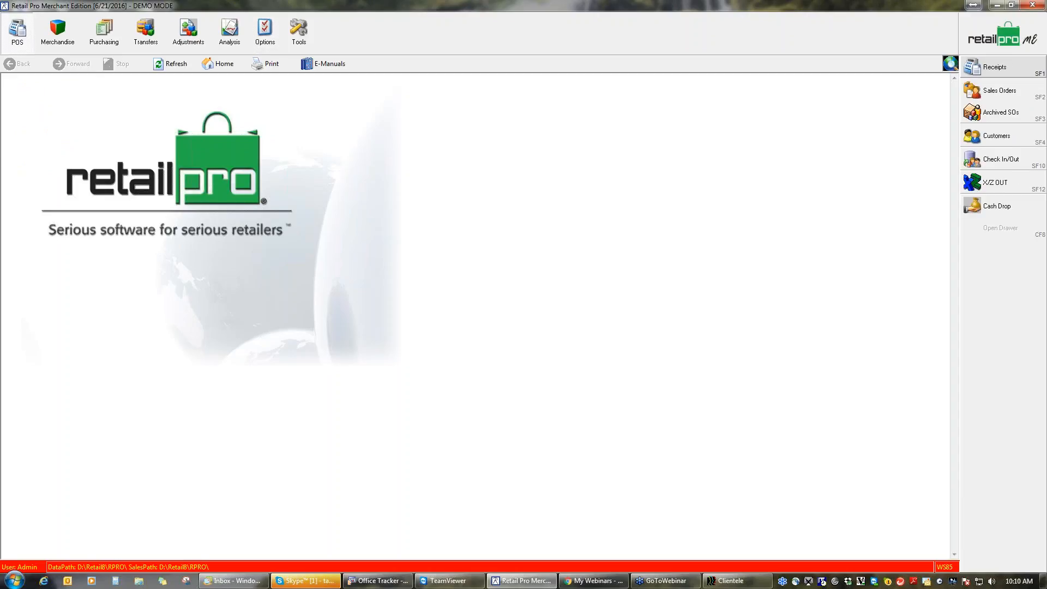
click(1001, 74)
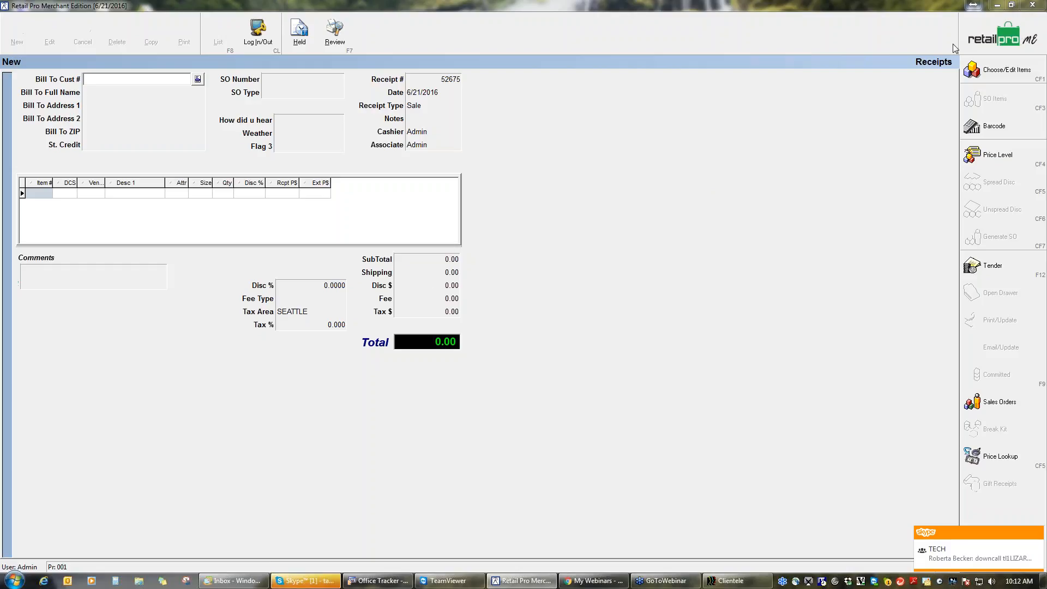
click(994, 37)
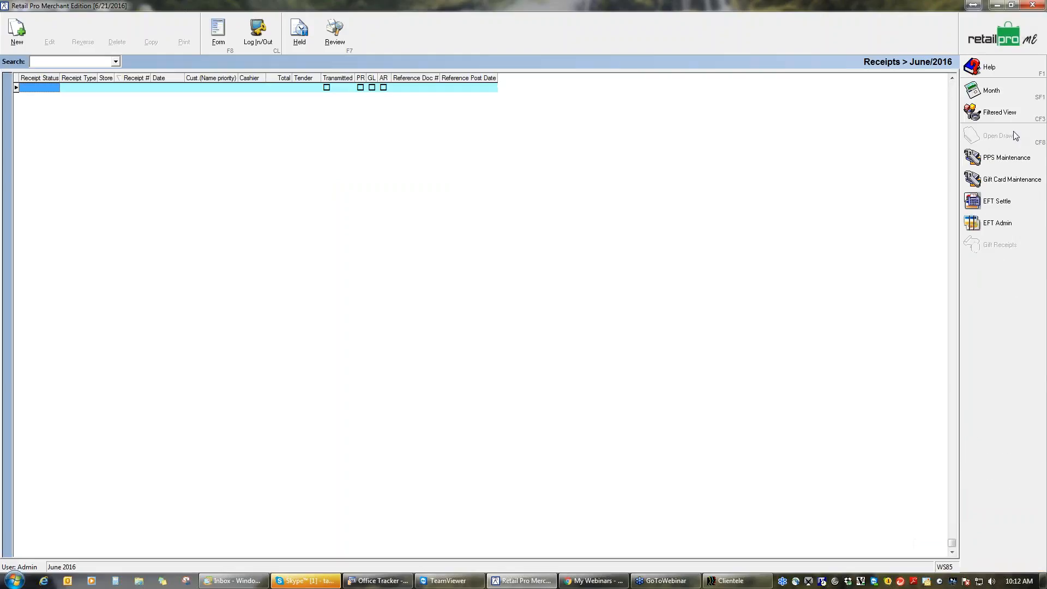
click(1000, 39)
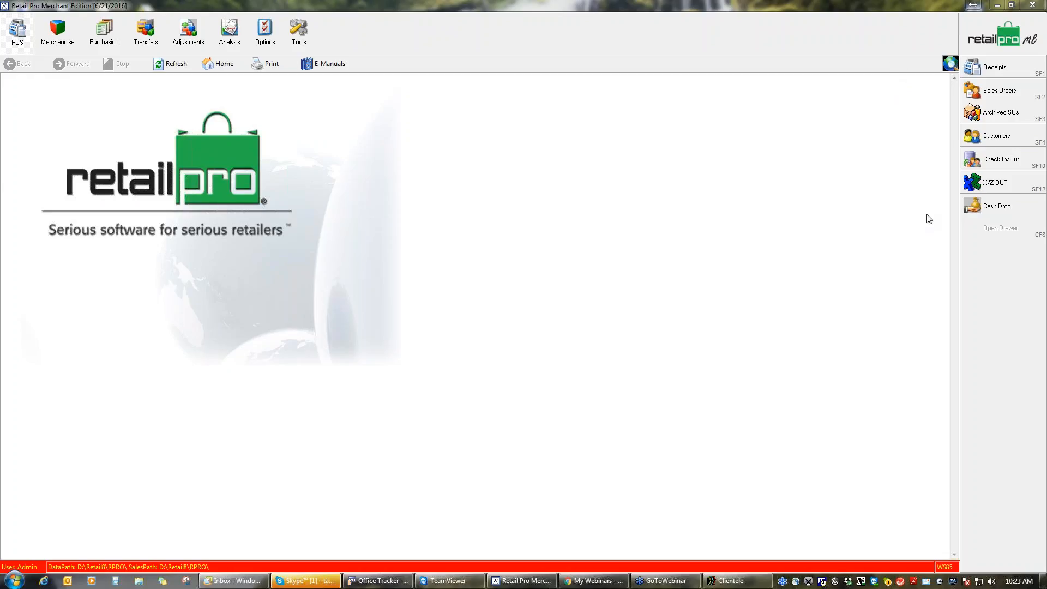
click(301, 37)
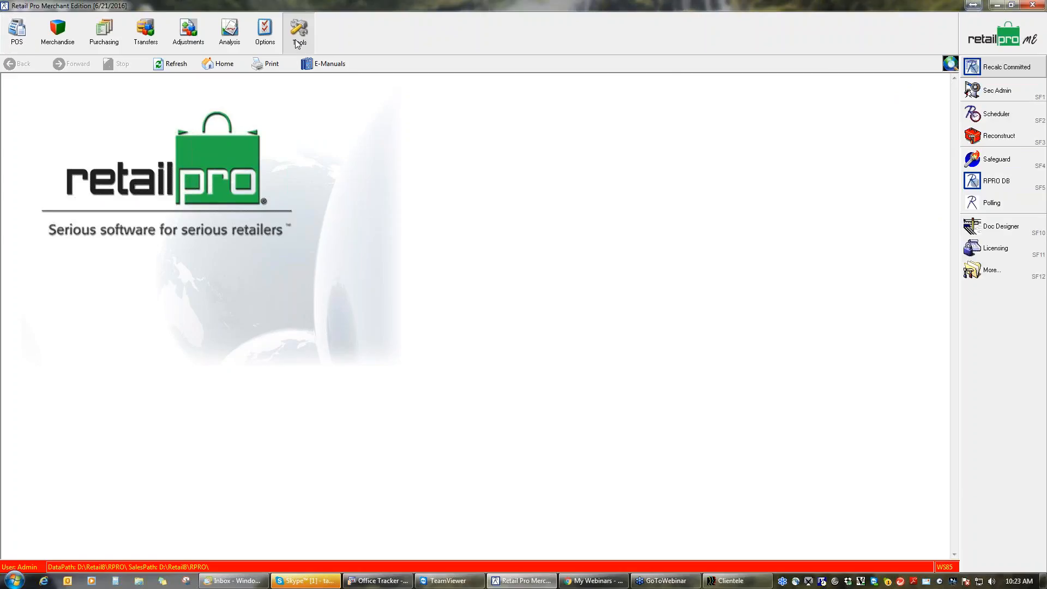
click(265, 31)
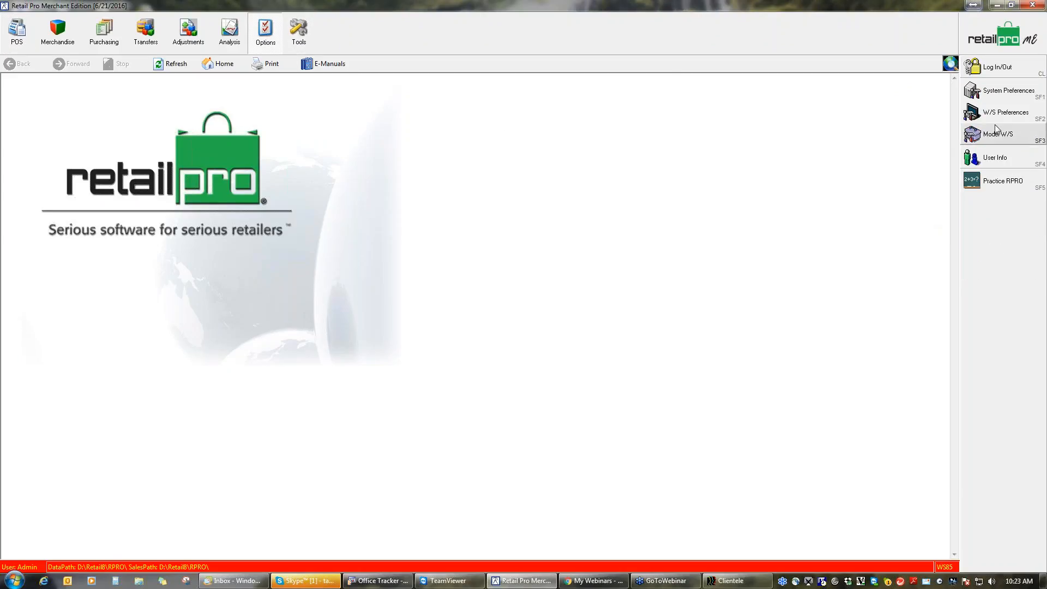
click(1003, 90)
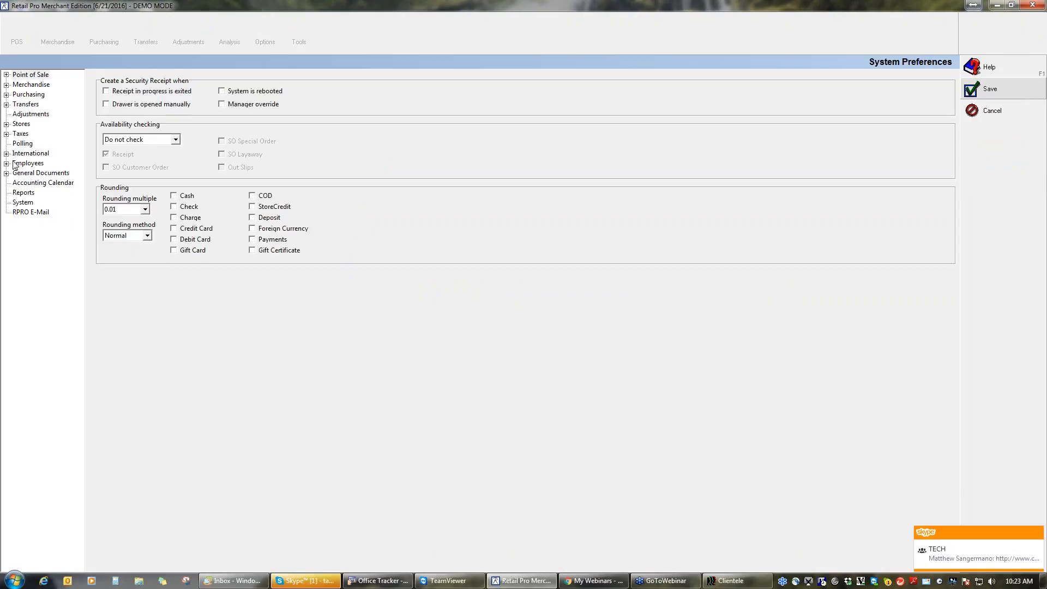
click(6, 85)
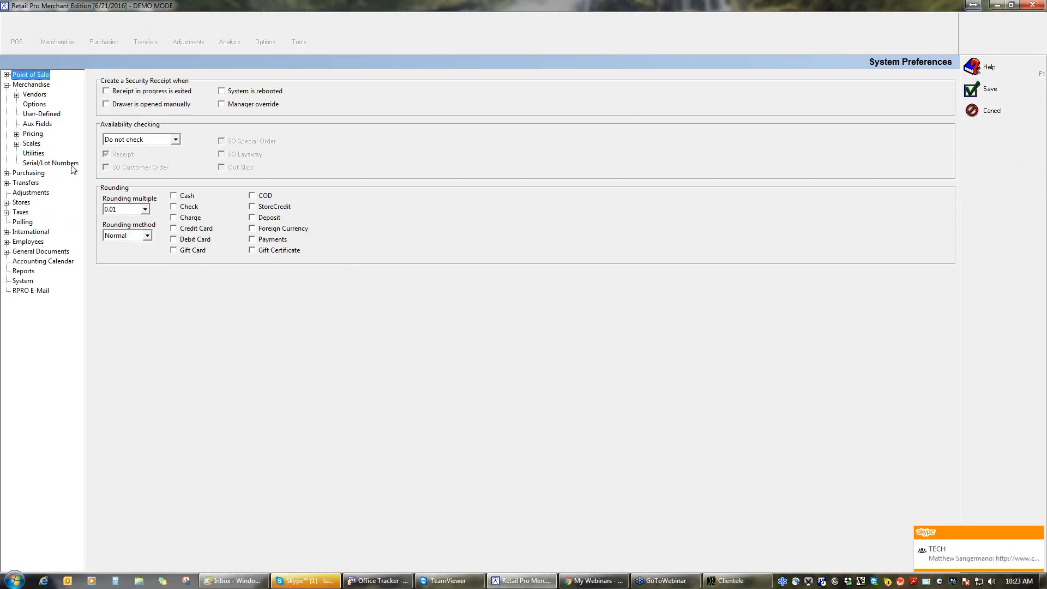
click(1019, 116)
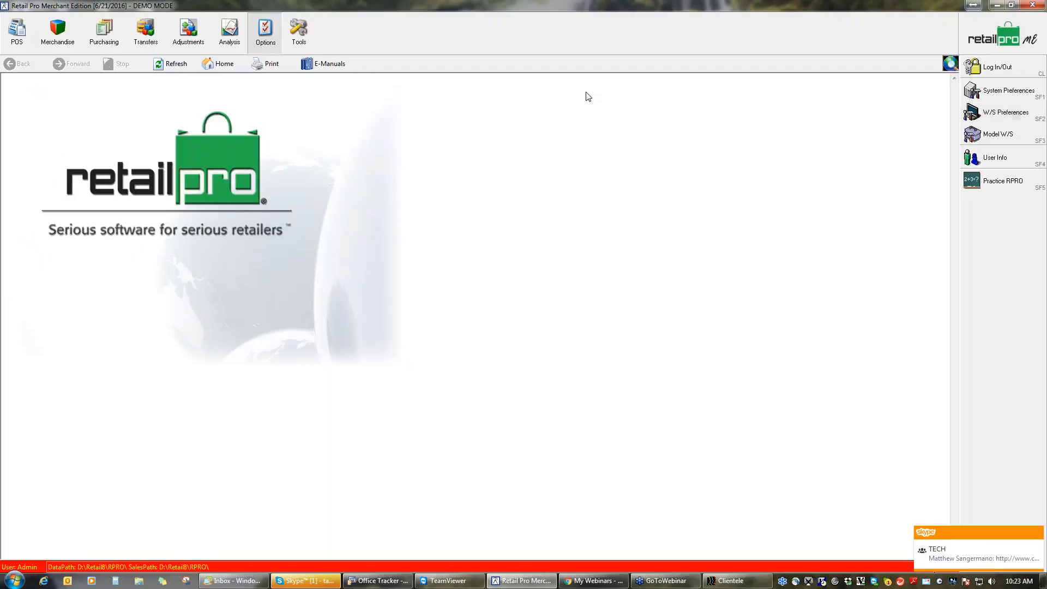
Step: Launch the RproPI physical inventory tool from the additional tools
click(298, 30)
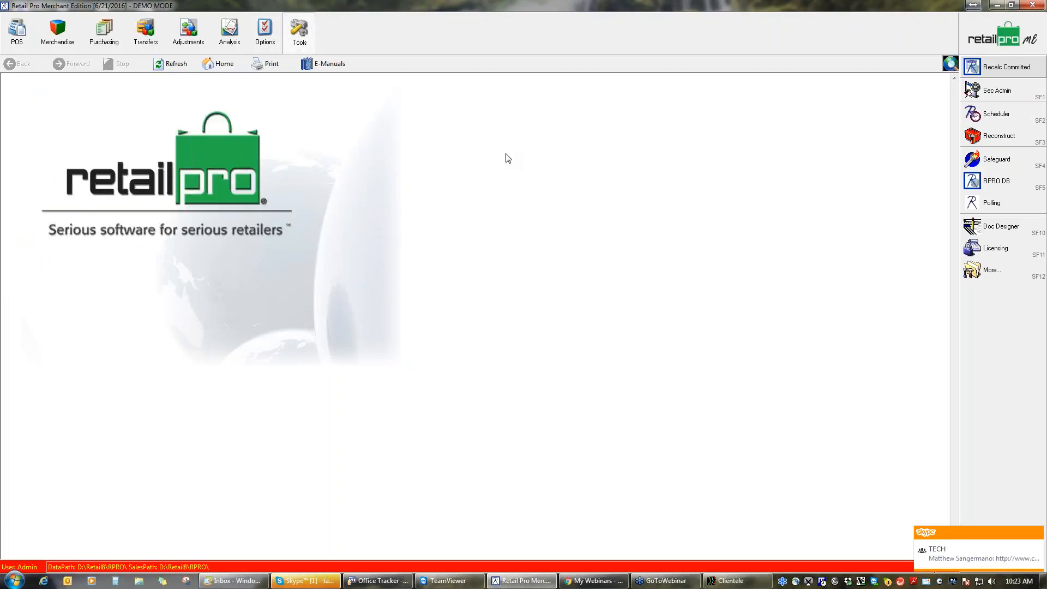
click(1006, 269)
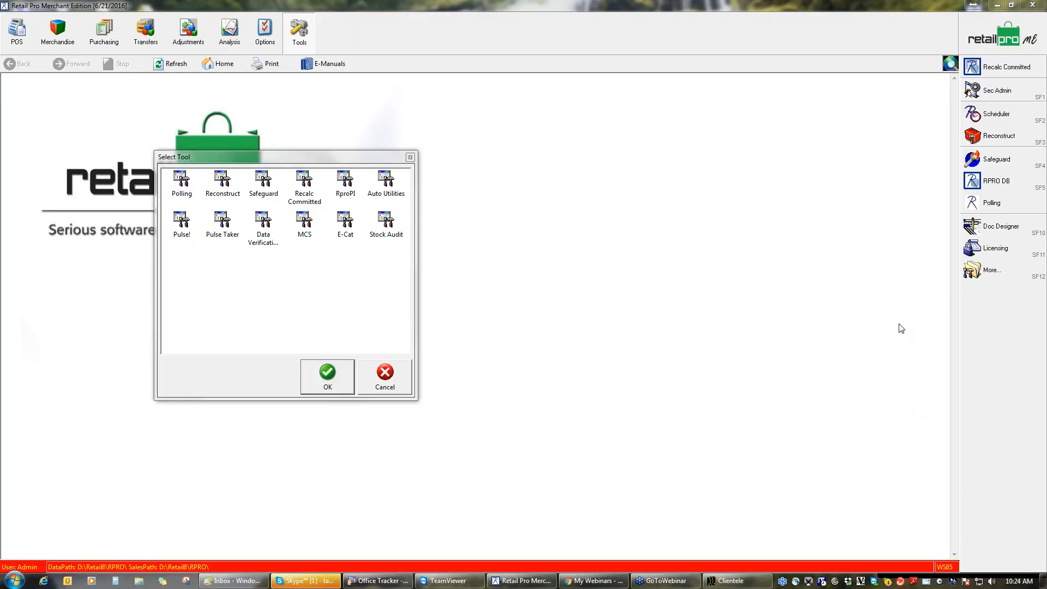
click(349, 181)
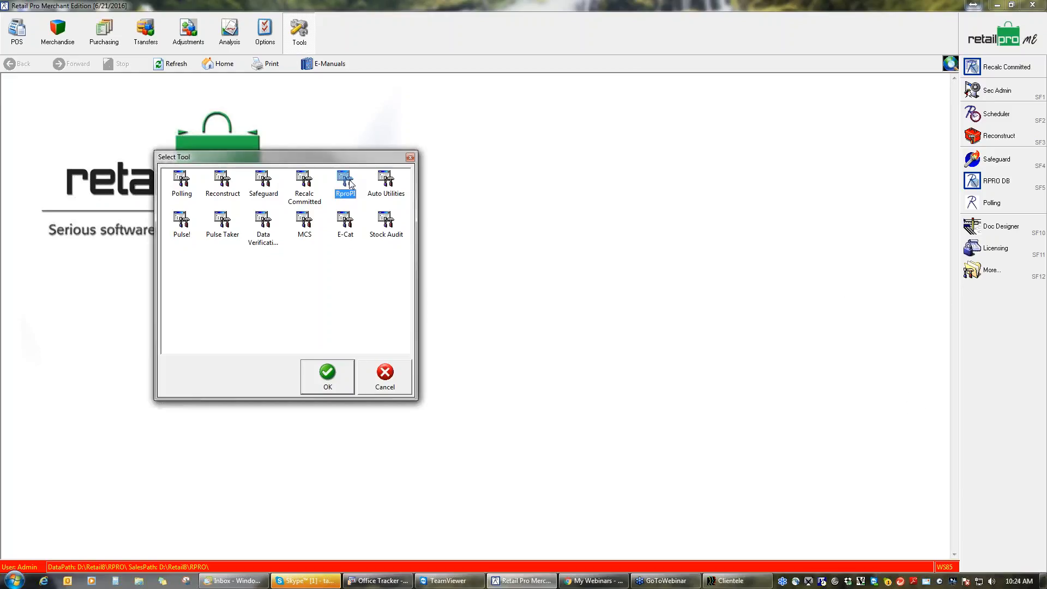
click(309, 388)
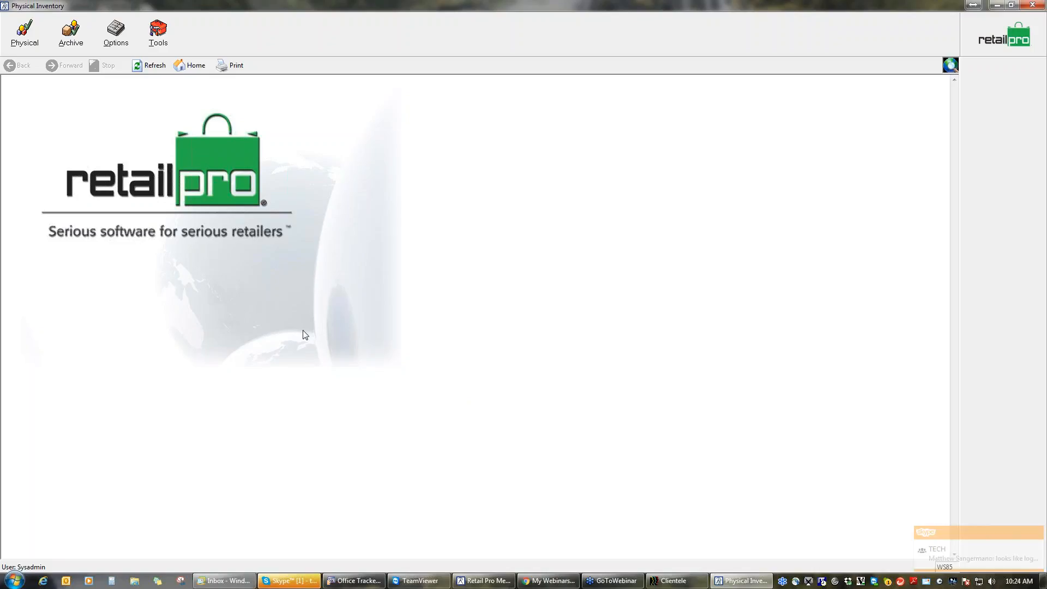
Step: Open the printing settings in the Physical Inventory workstation preferences and choose the Zone Files area
click(114, 44)
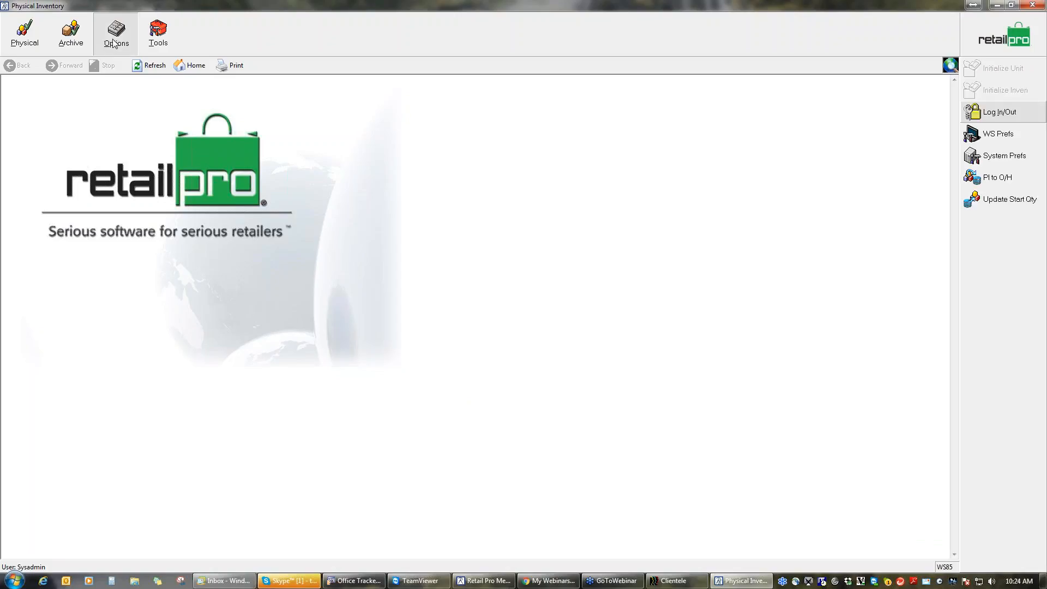
click(1016, 136)
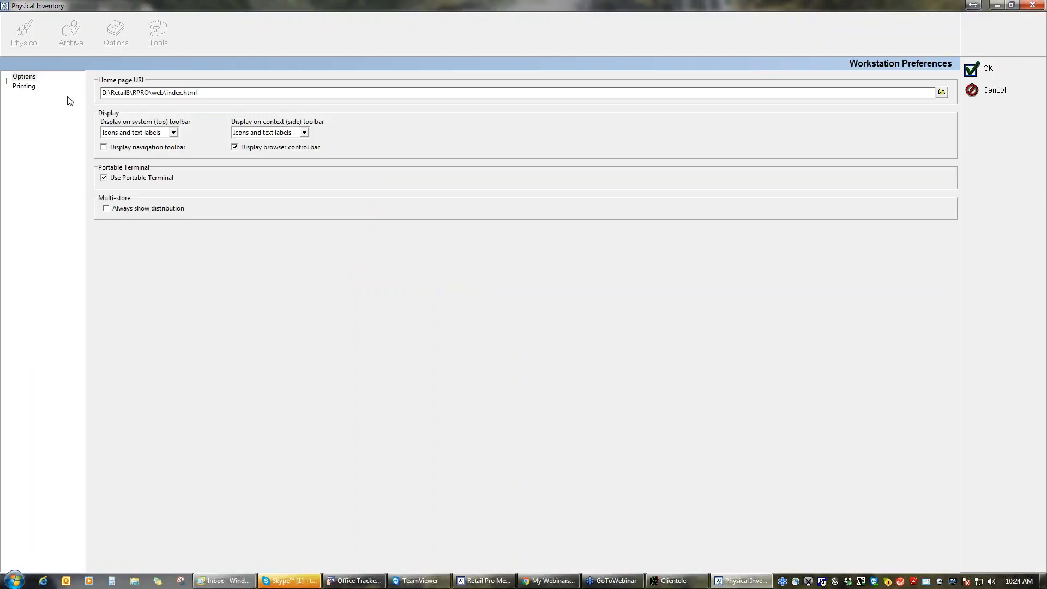
click(24, 87)
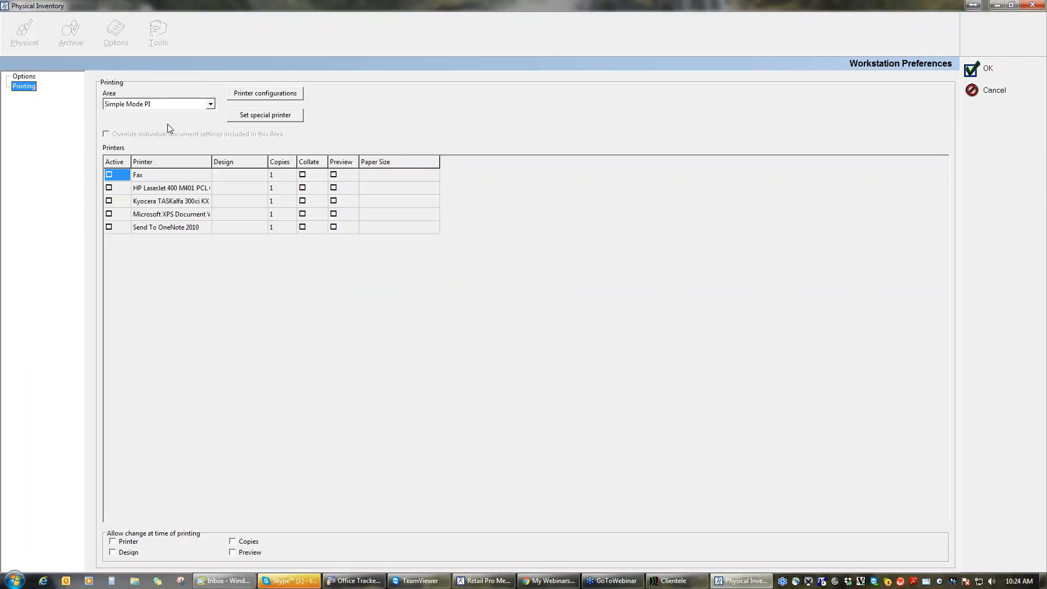
click(211, 105)
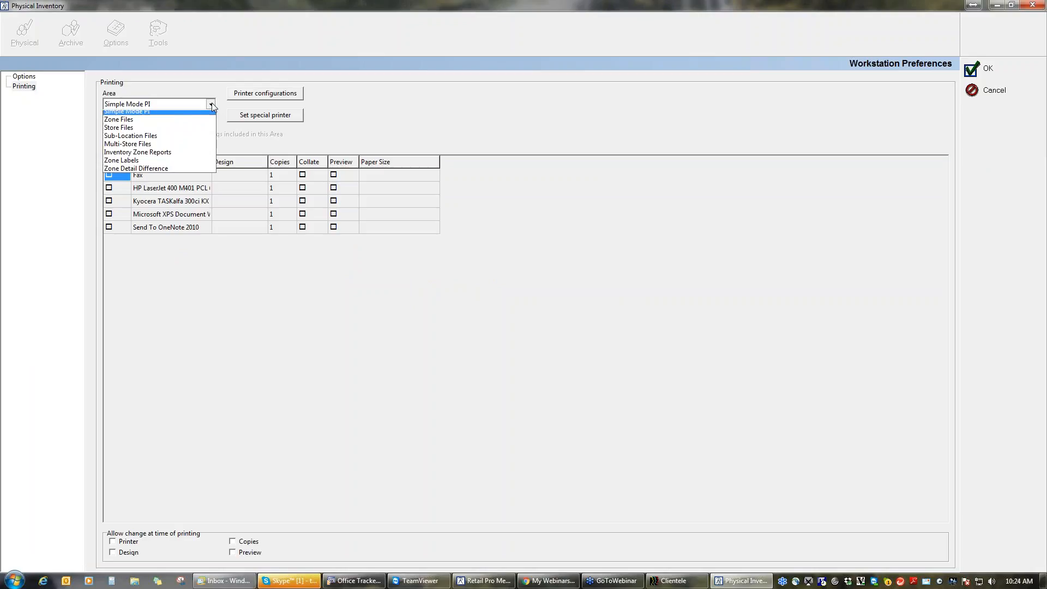
click(161, 124)
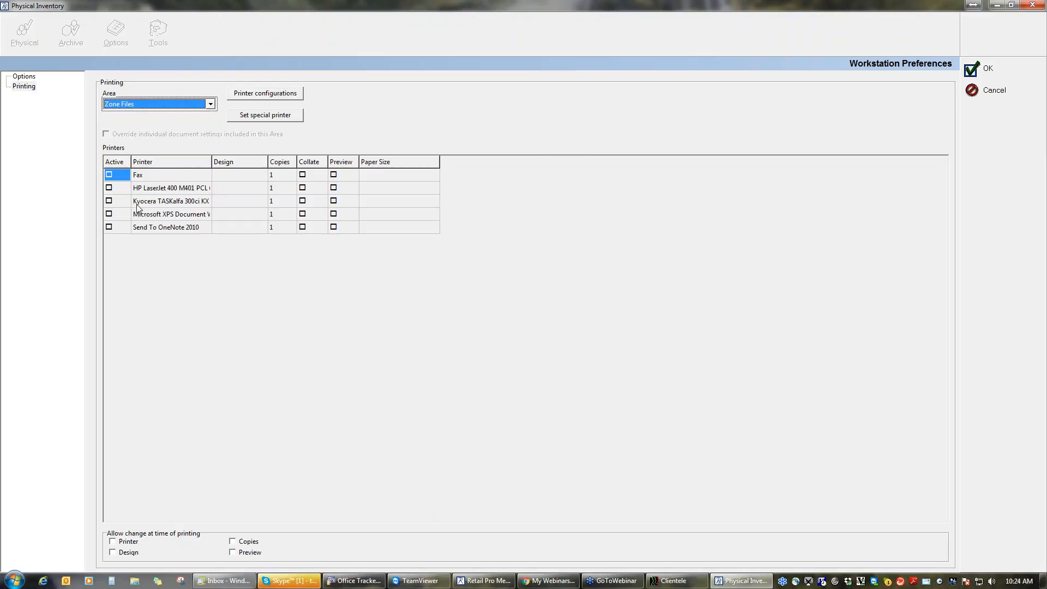
Step: Activate the HP LaserJet 400 M401 printer with the BHD Zone Report design and preview enabled, and save the preferences
click(110, 188)
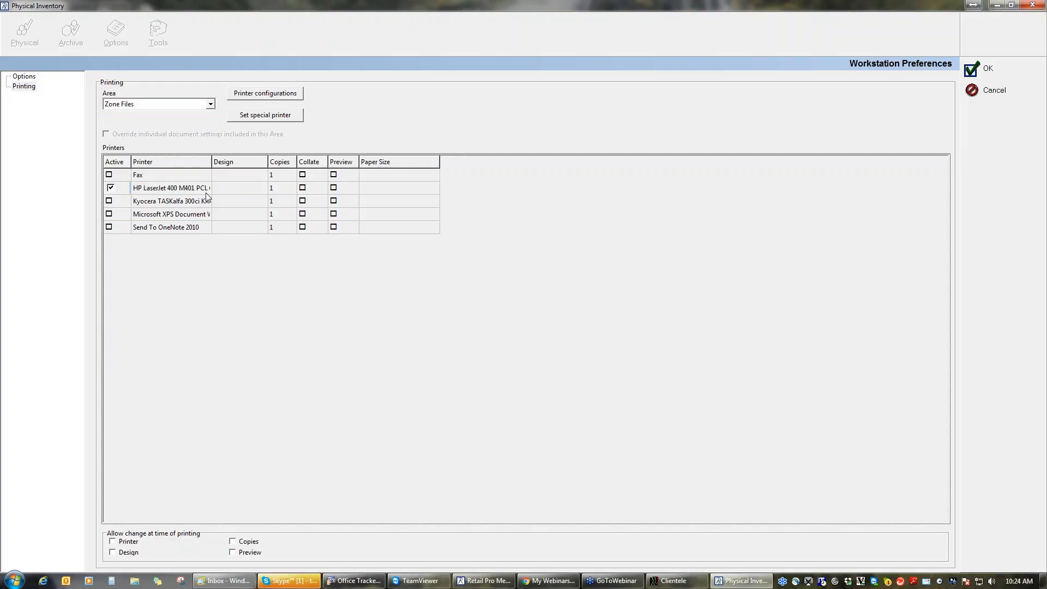
click(235, 189)
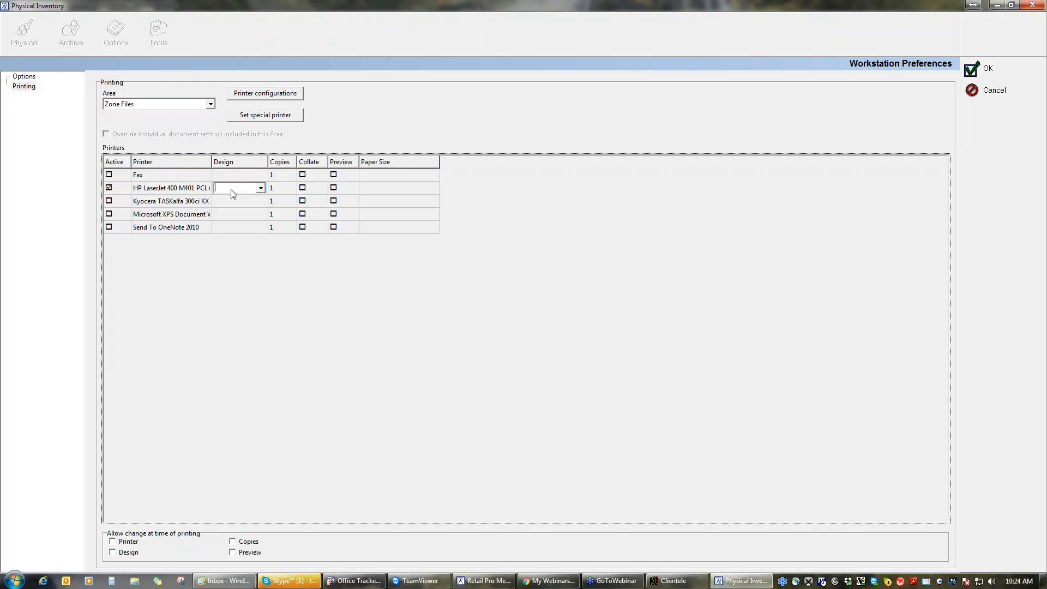
click(262, 188)
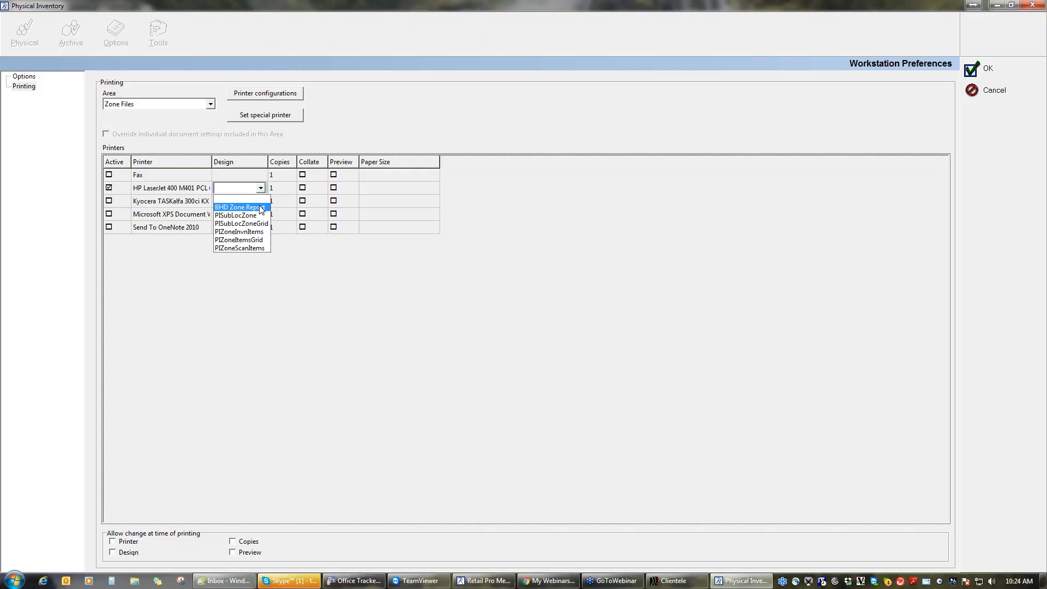
click(261, 207)
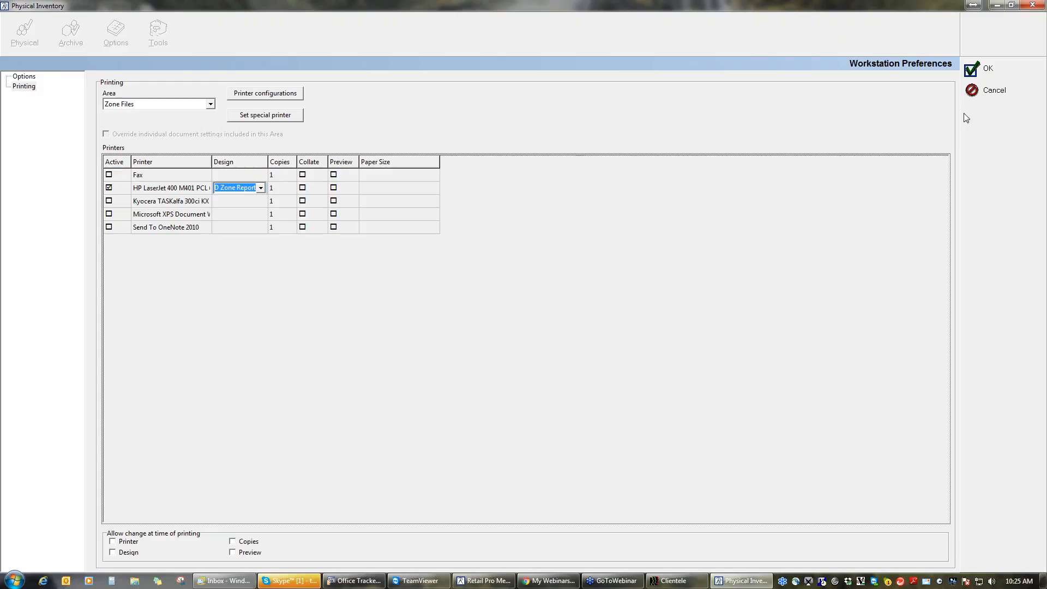
click(333, 188)
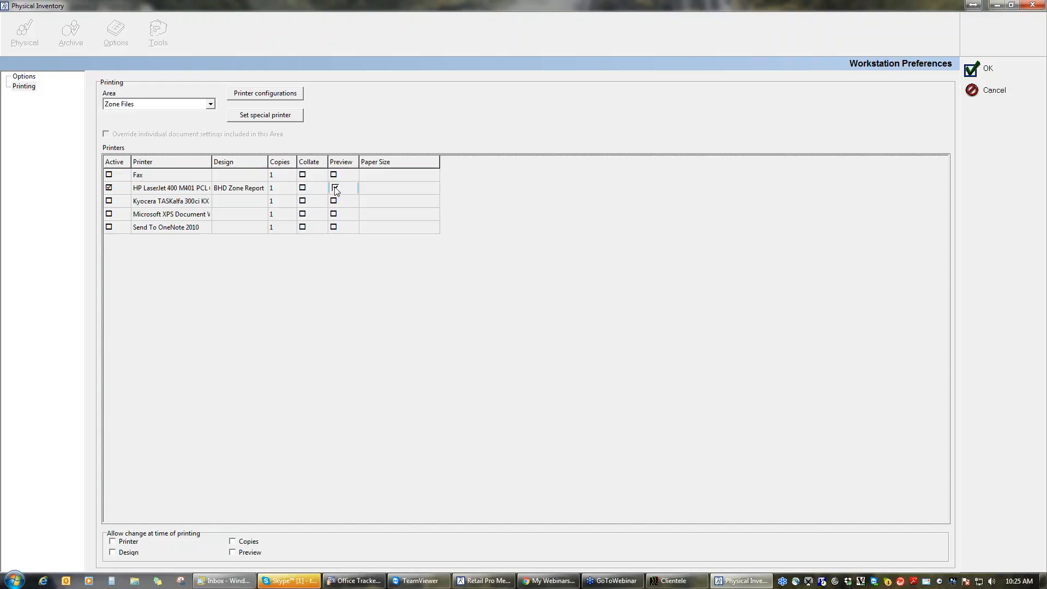
click(987, 70)
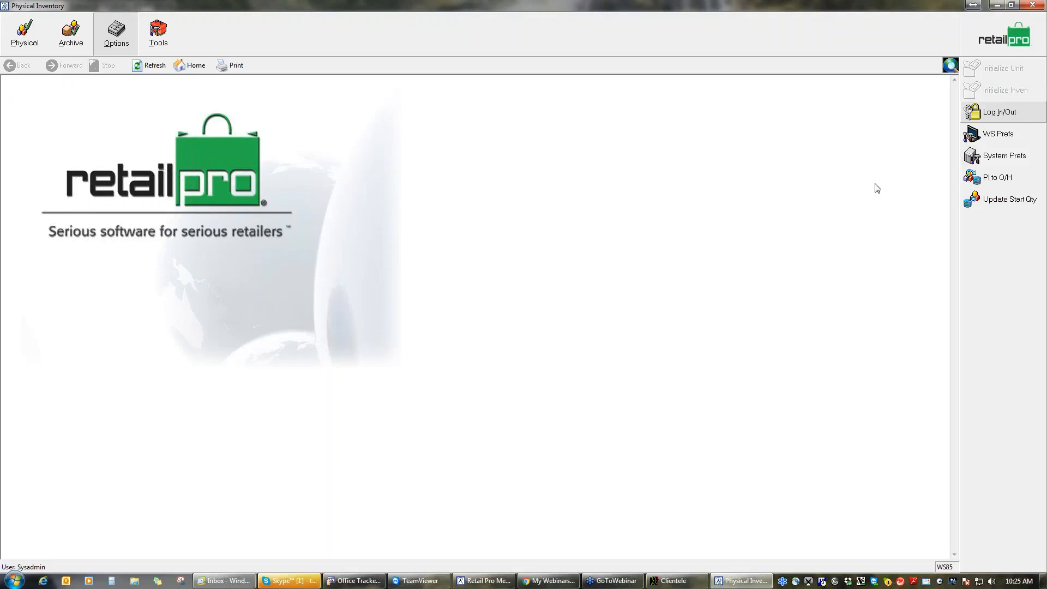
Step: Add an import file map named RGIS in the system preferences, with its Item #/UPC/ALU field spanning positions 1 to 6
click(1010, 159)
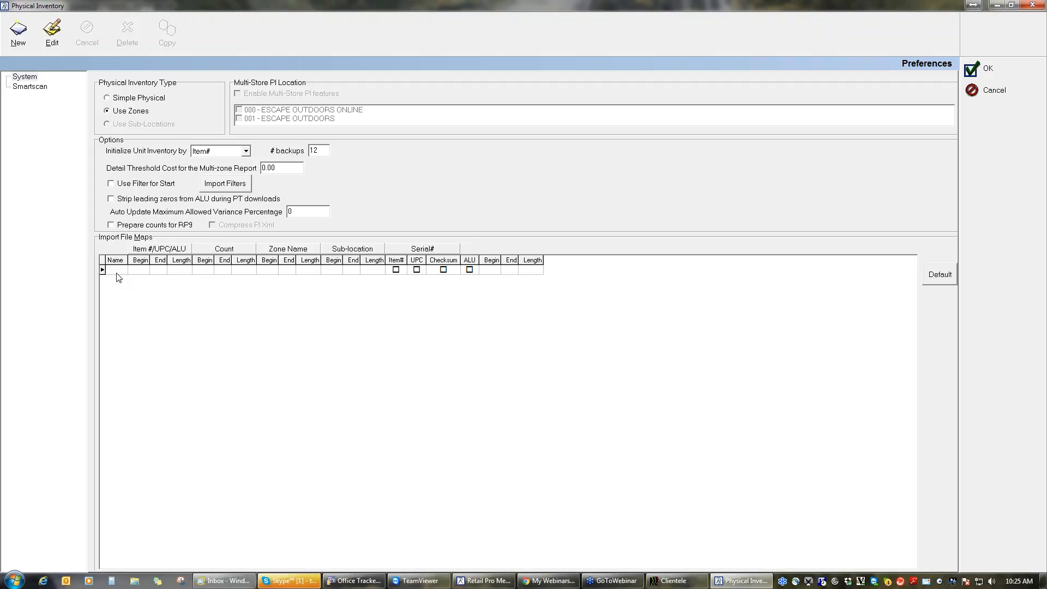
click(18, 33)
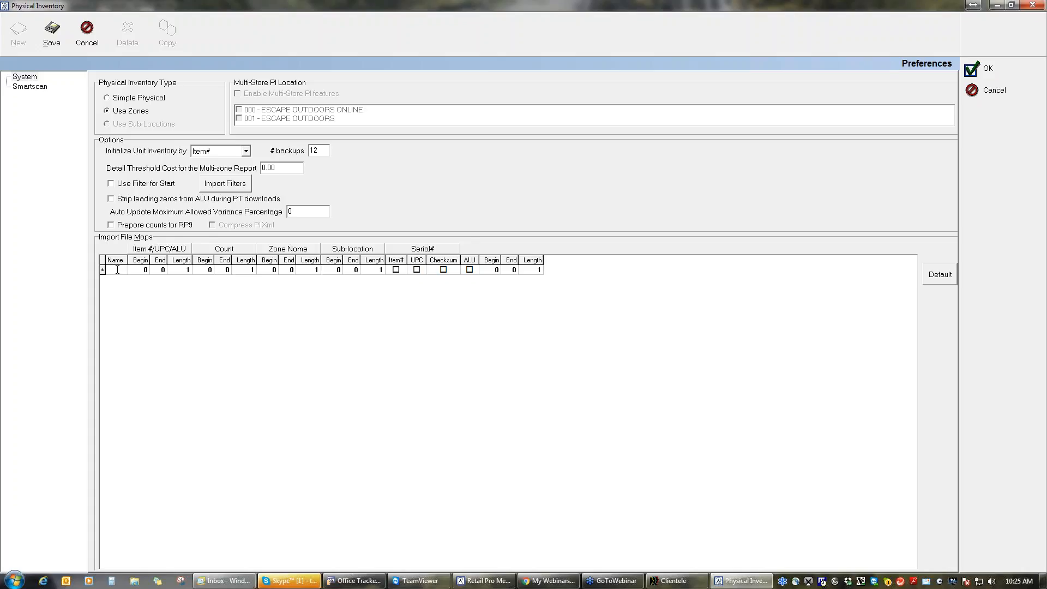
text(RGIS)
click(141, 271)
text(1)
click(155, 270)
text(7)
text(6)
key(Tab)
Step: Set the RGIS map's Count field to span positions 7 to 10
click(206, 271)
text(7)
click(226, 271)
text(10)
key(Tab)
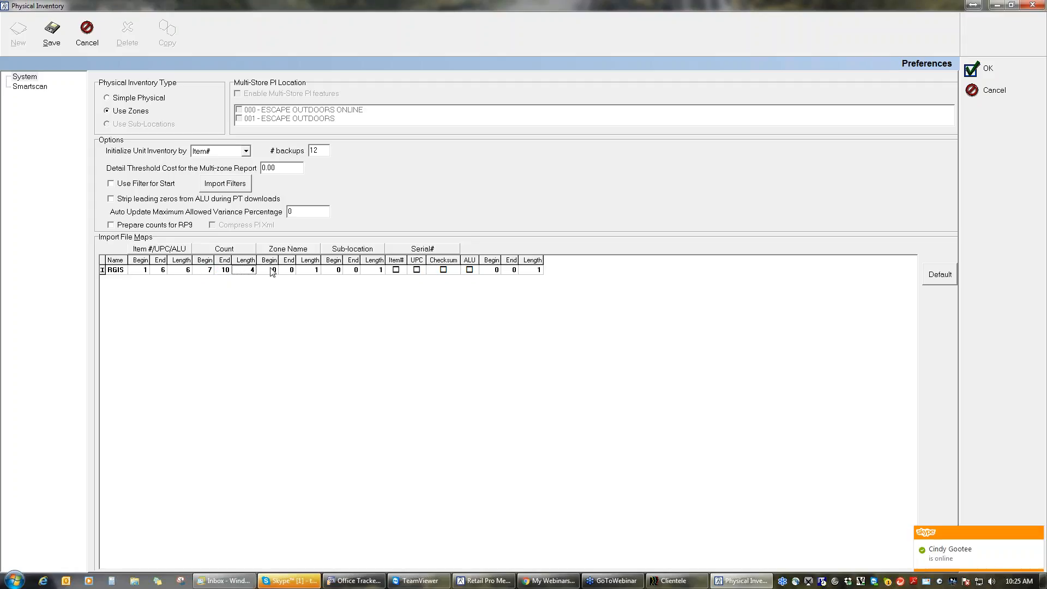
Step: Set the RGIS map's Zone Name field to span positions 11 to 16 and enable its ALU option
click(272, 270)
text(11)
click(289, 270)
text(16)
key(Tab)
click(470, 271)
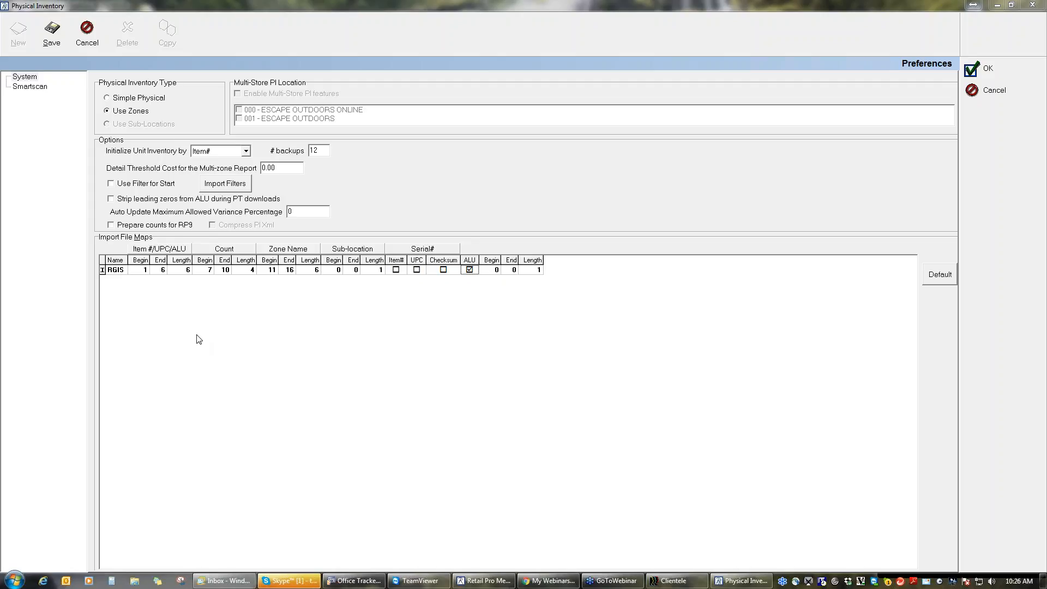
Step: Set the RGIS map's item field to end at 13 and its Count to span 14 to 18, and accept the preferences
click(159, 270)
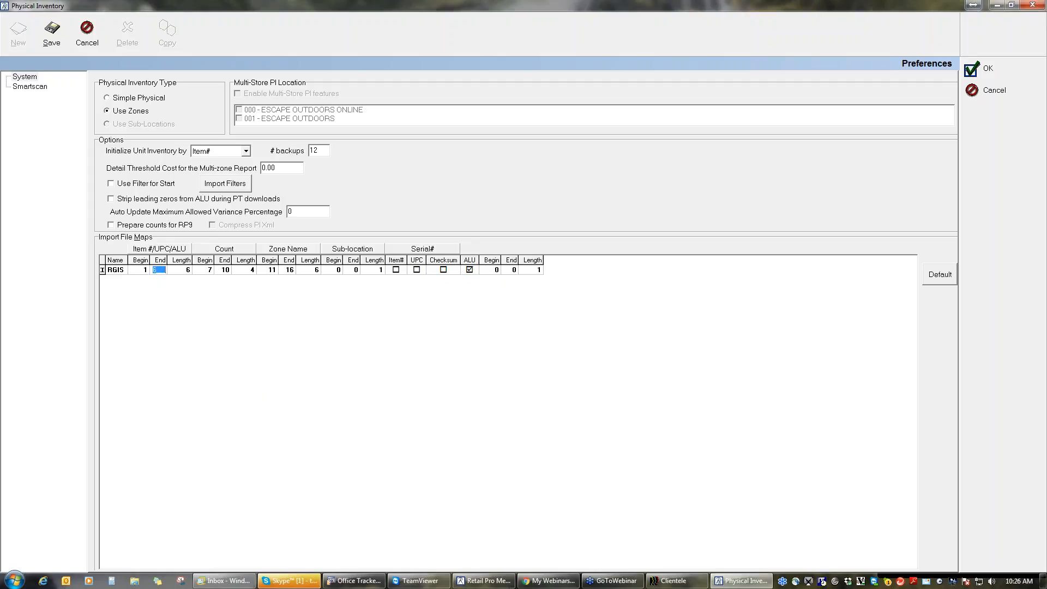
text(13)
click(208, 270)
text(14)
key(Tab)
text(18)
key(Tab)
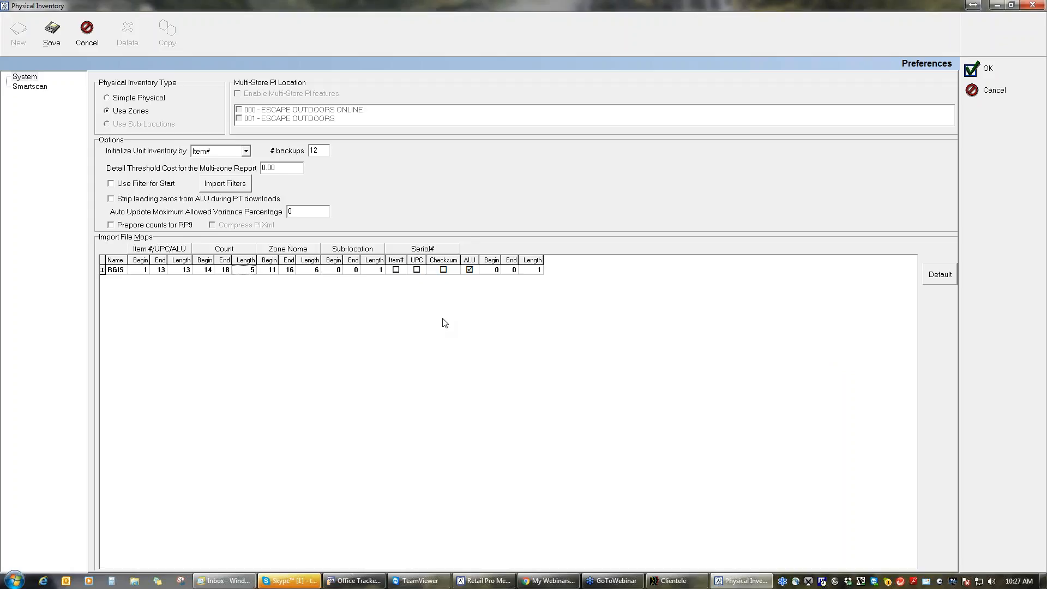
click(983, 71)
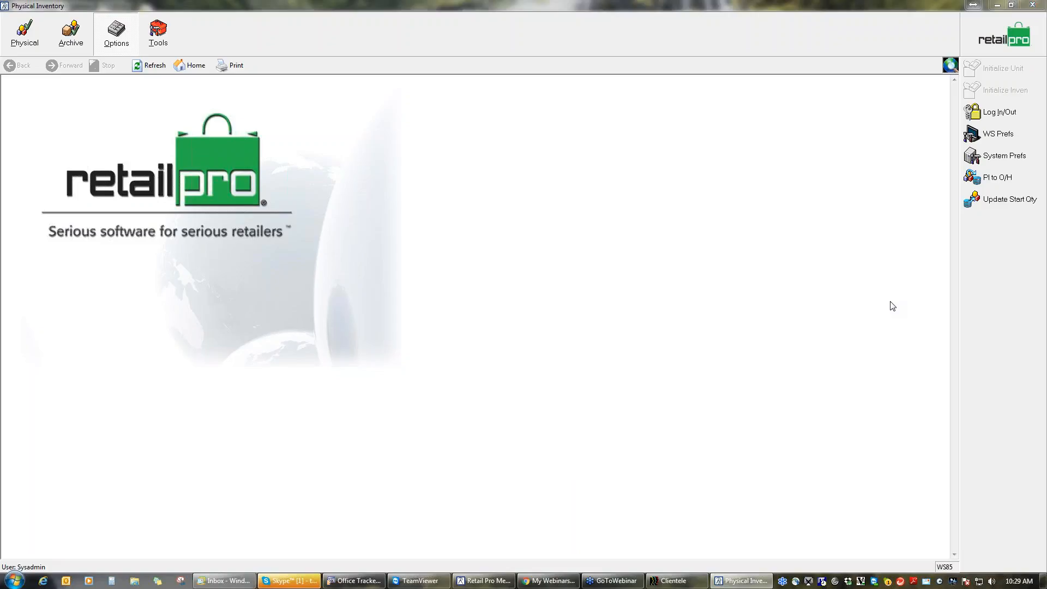
Step: Start a physical inventory for store 001 - ESCAPE OUTDOORS and return to the home screen
click(23, 36)
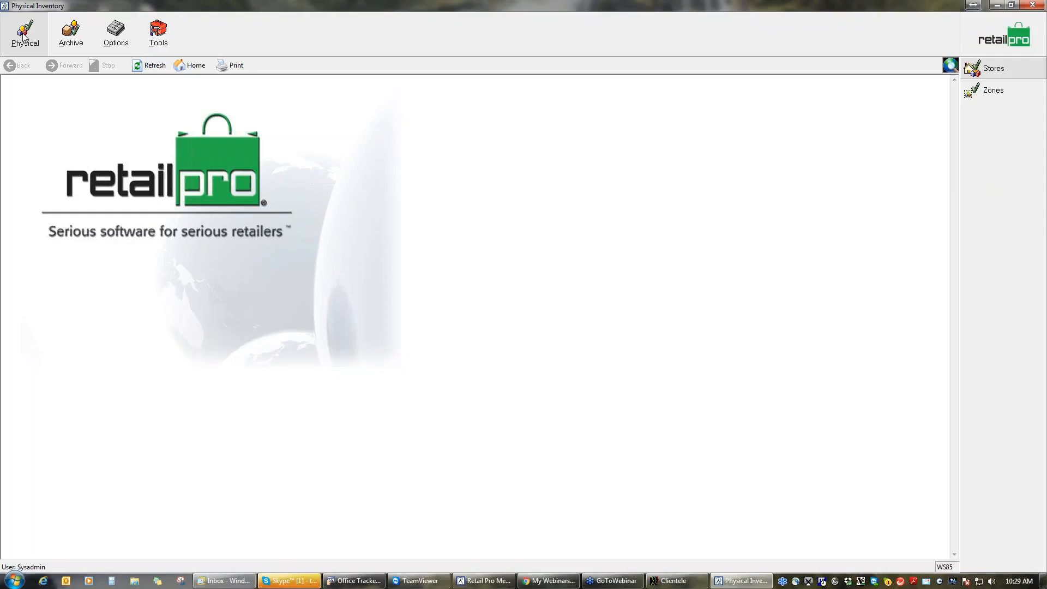
click(1013, 72)
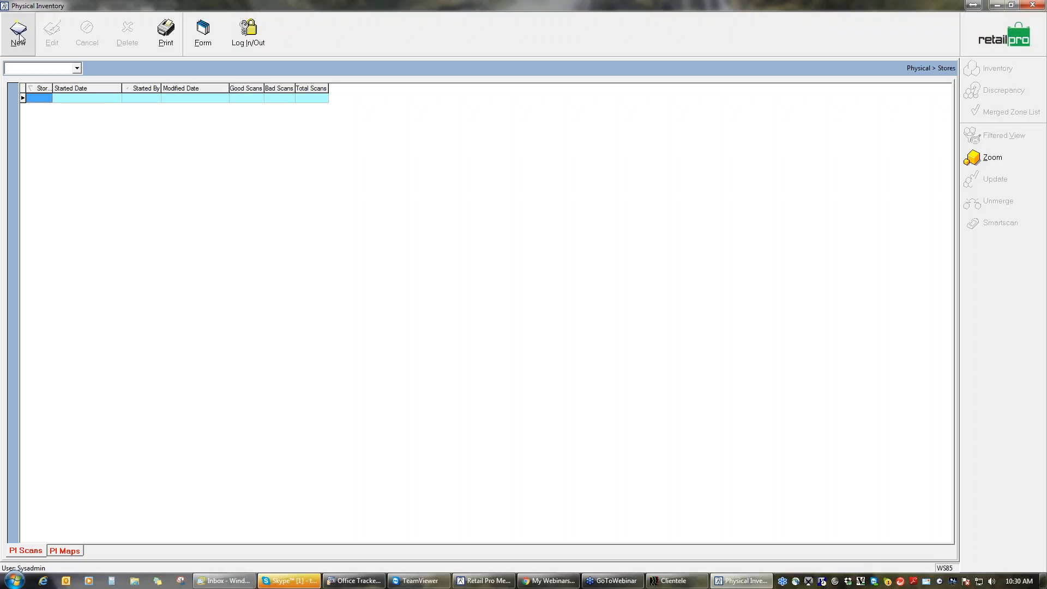
click(18, 34)
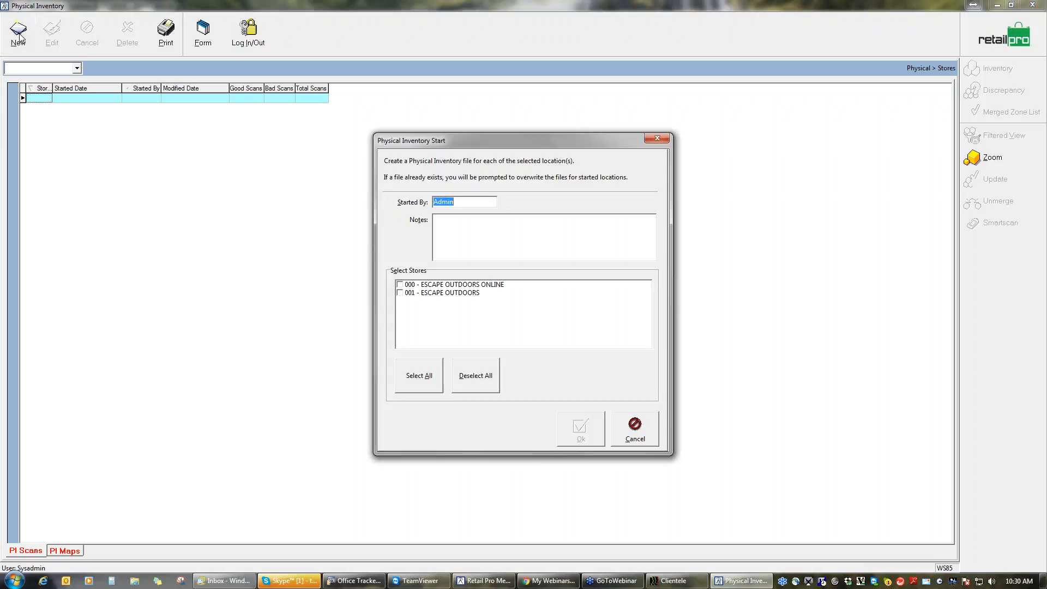
click(402, 293)
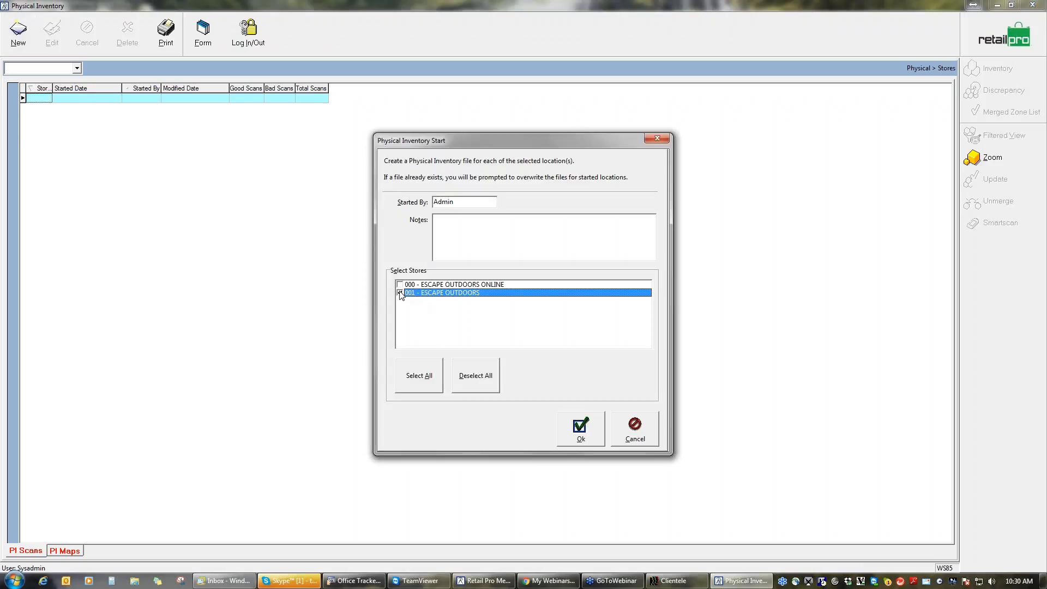
click(579, 430)
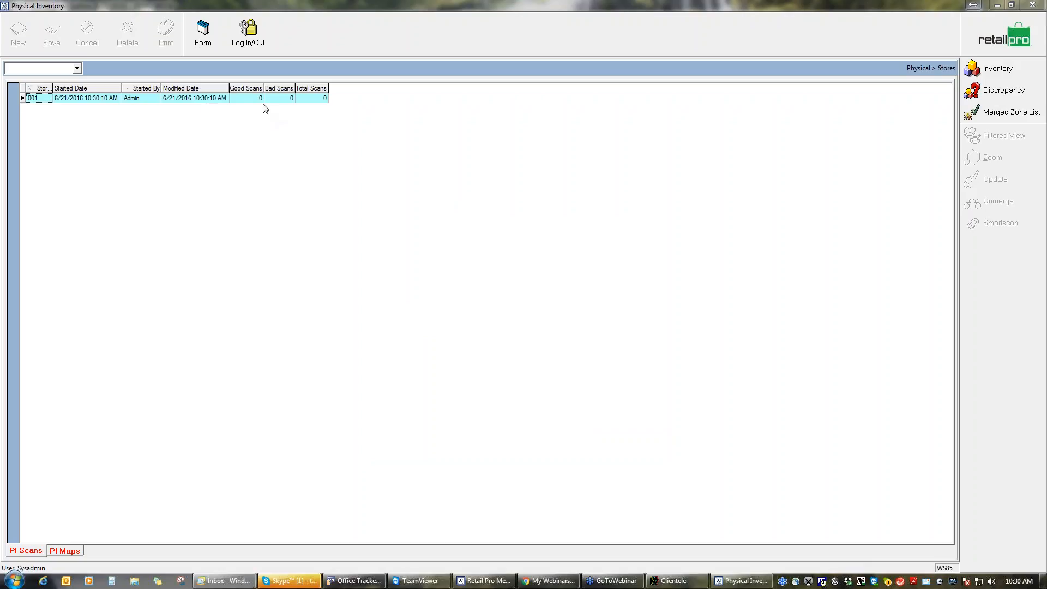
click(988, 44)
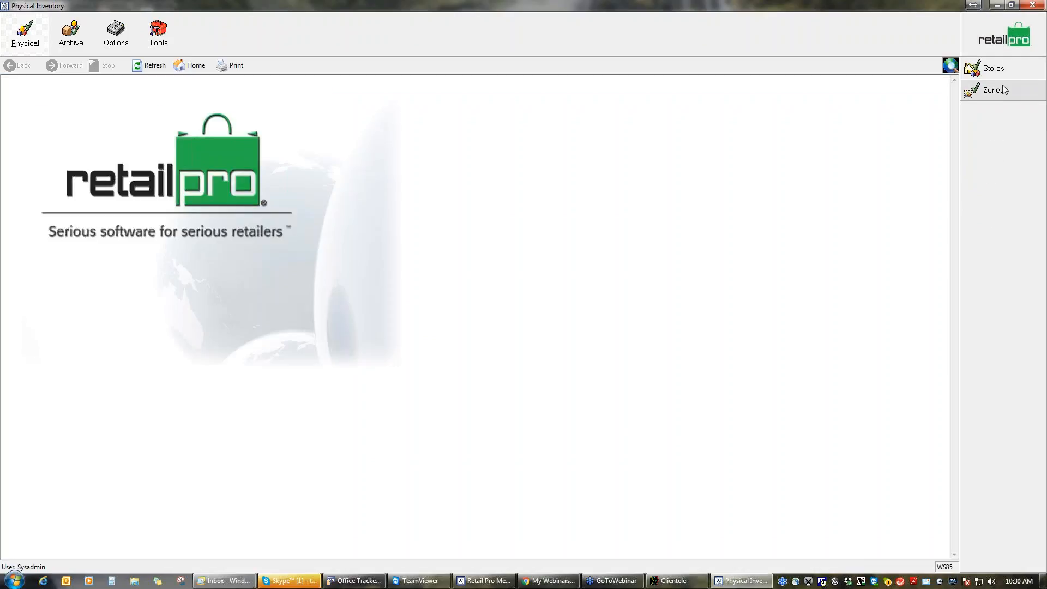
Step: Start a new zone file for store 001 - ESCAPE OUTDOORS
click(993, 90)
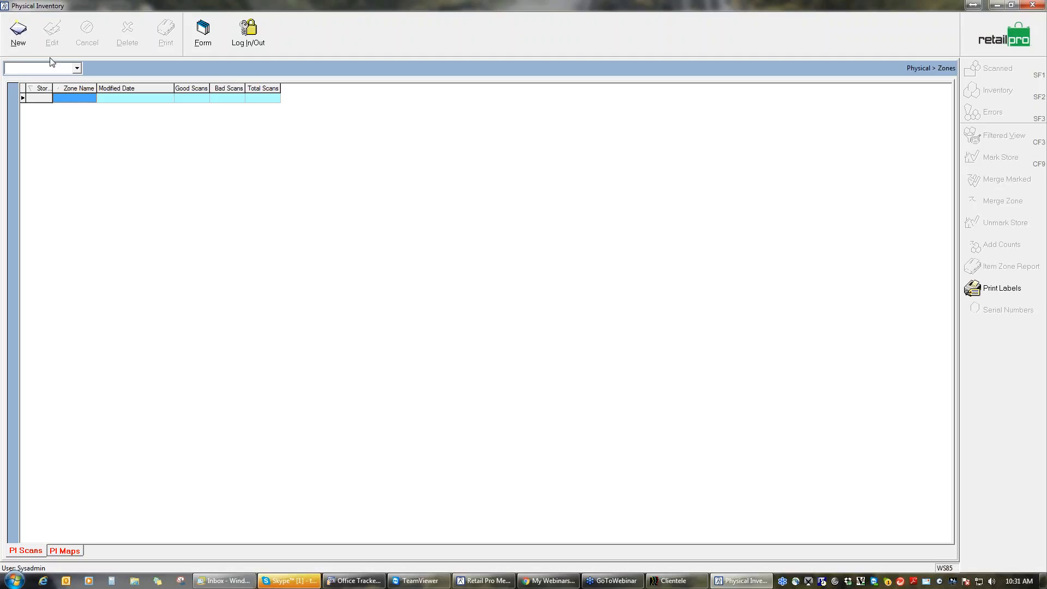
click(18, 43)
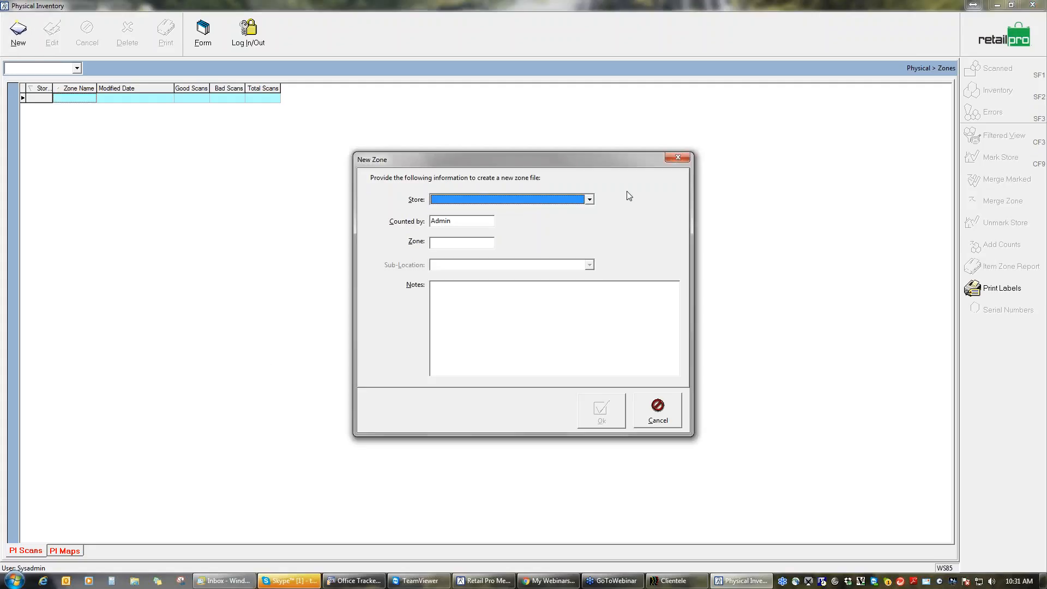
click(589, 201)
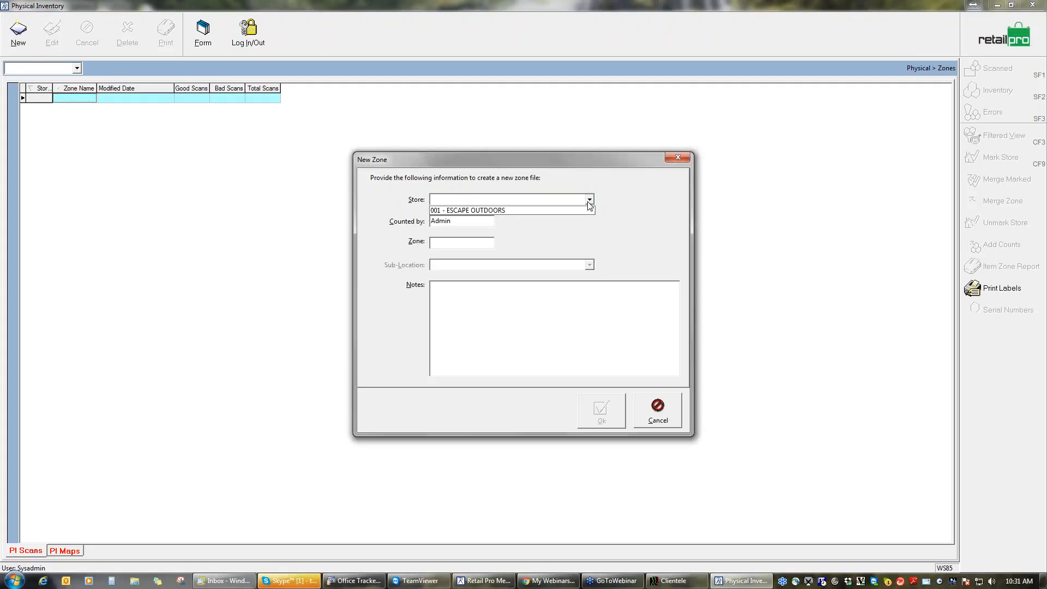
click(522, 211)
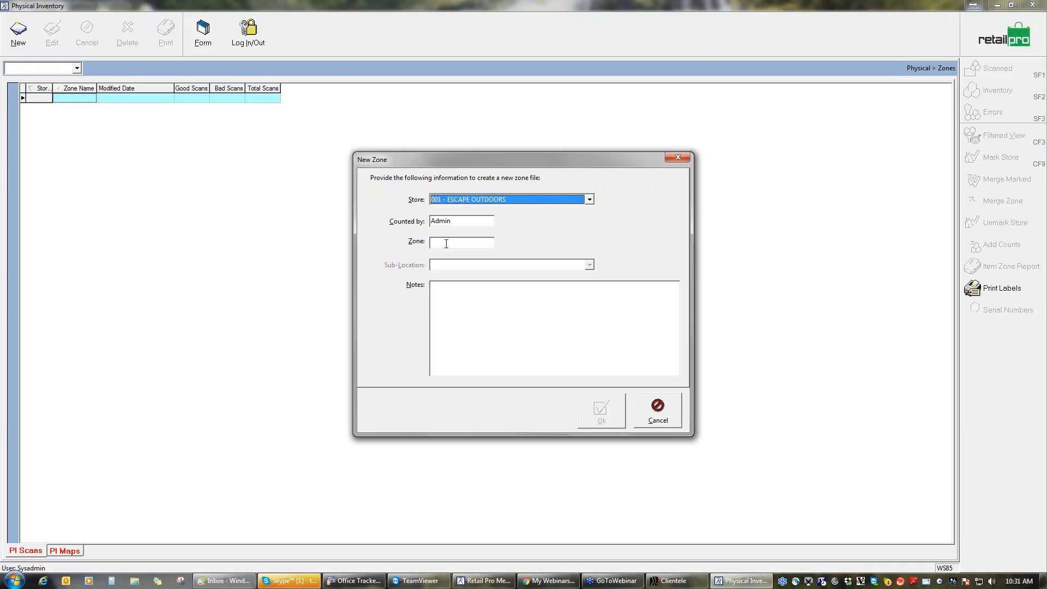
Step: Name the new zone A1 and accept its details to continue to data entry
click(446, 244)
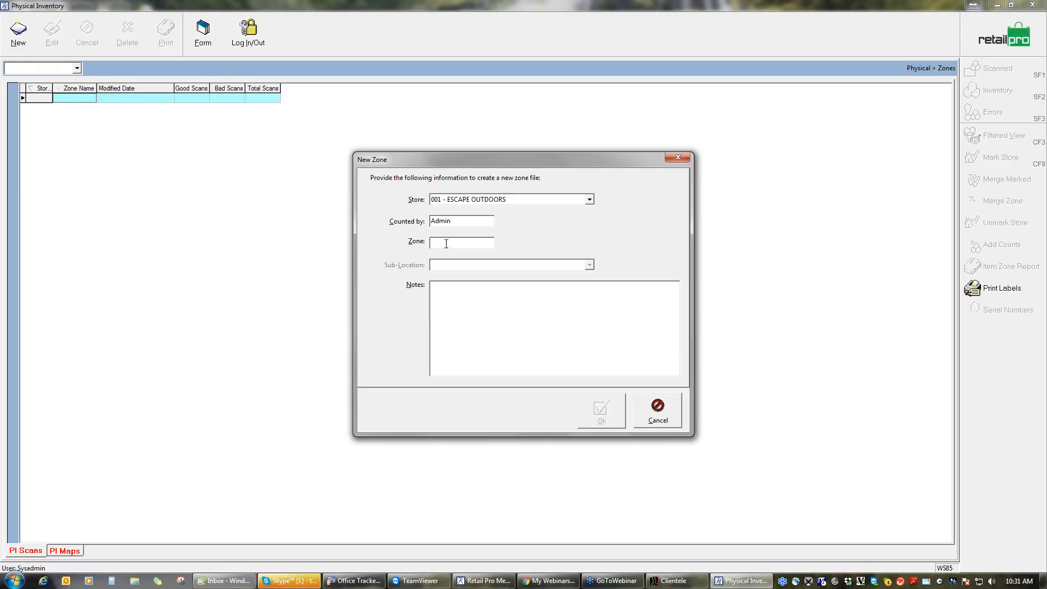
text(12345)
key(BackSpace)
key(BackSpace)
key(BackSpace)
key(BackSpace)
key(BackSpace)
text(A1)
click(451, 288)
click(598, 414)
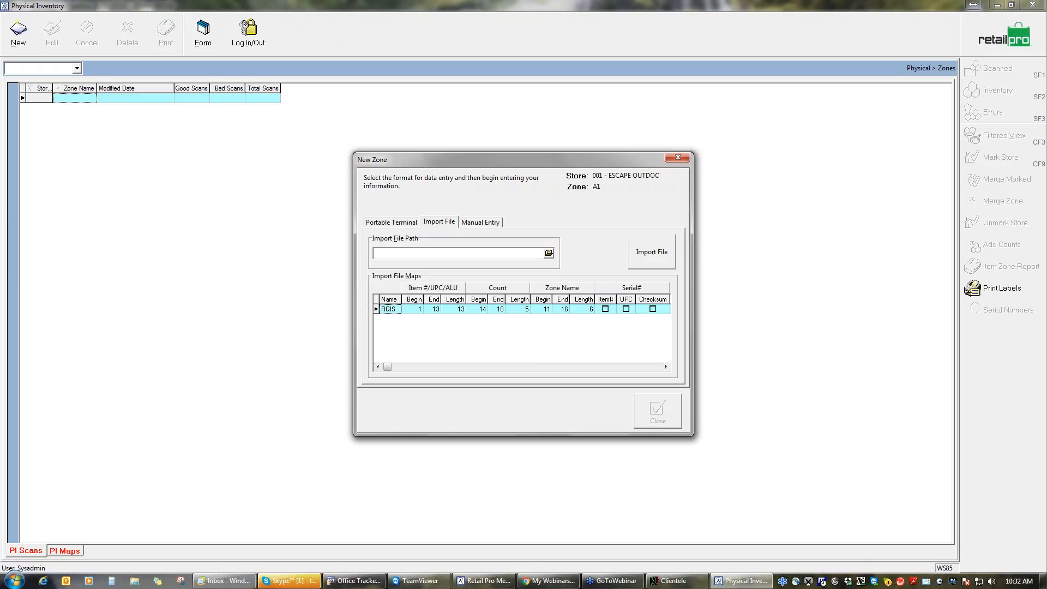
Step: Choose Z0000.dat from the PITool folder as the zone's import file
click(549, 254)
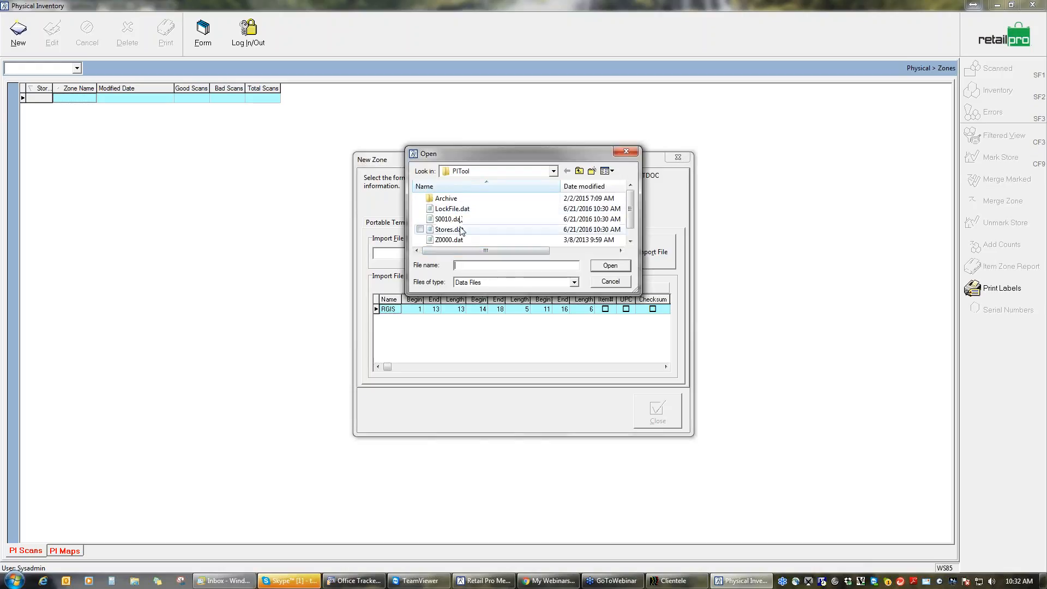
click(552, 171)
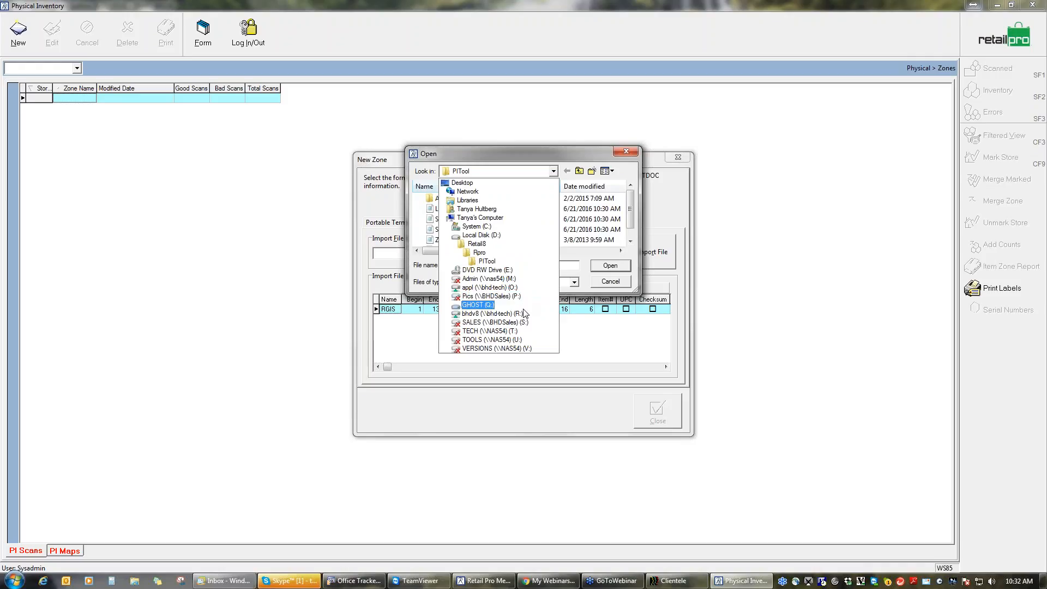
click(609, 338)
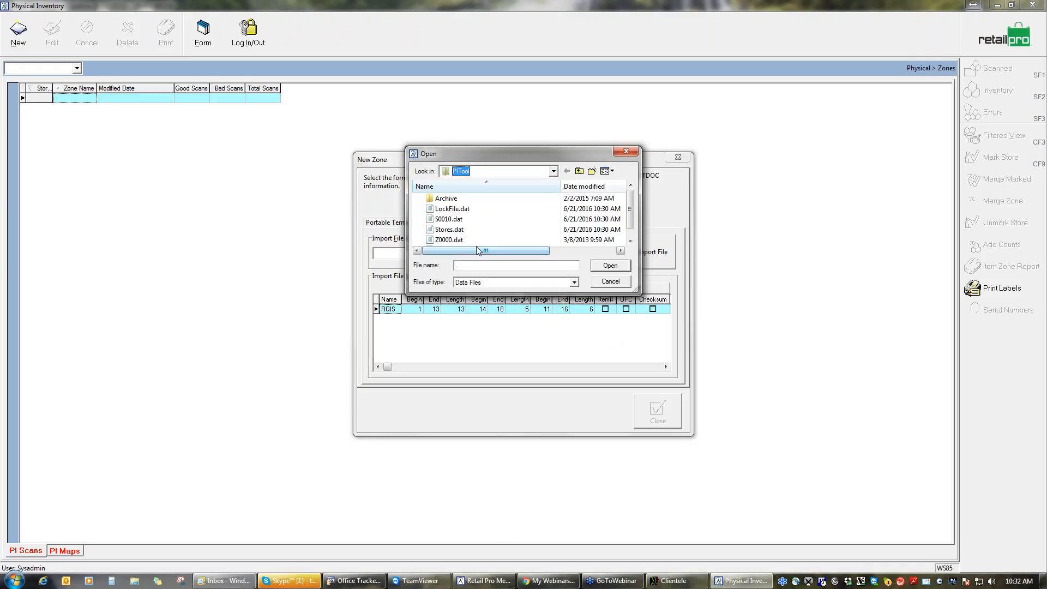
click(451, 220)
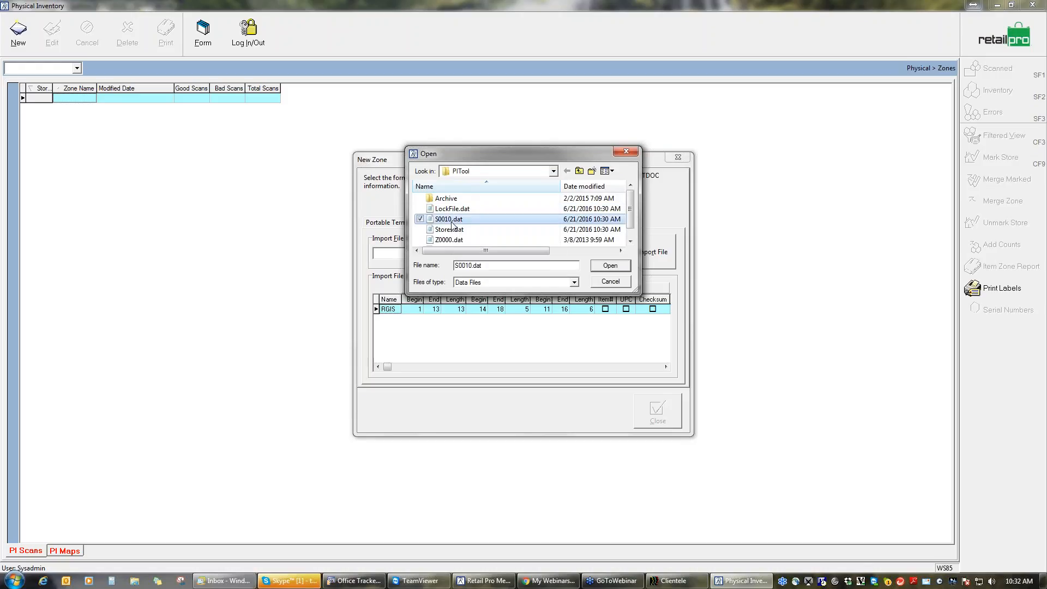
click(452, 240)
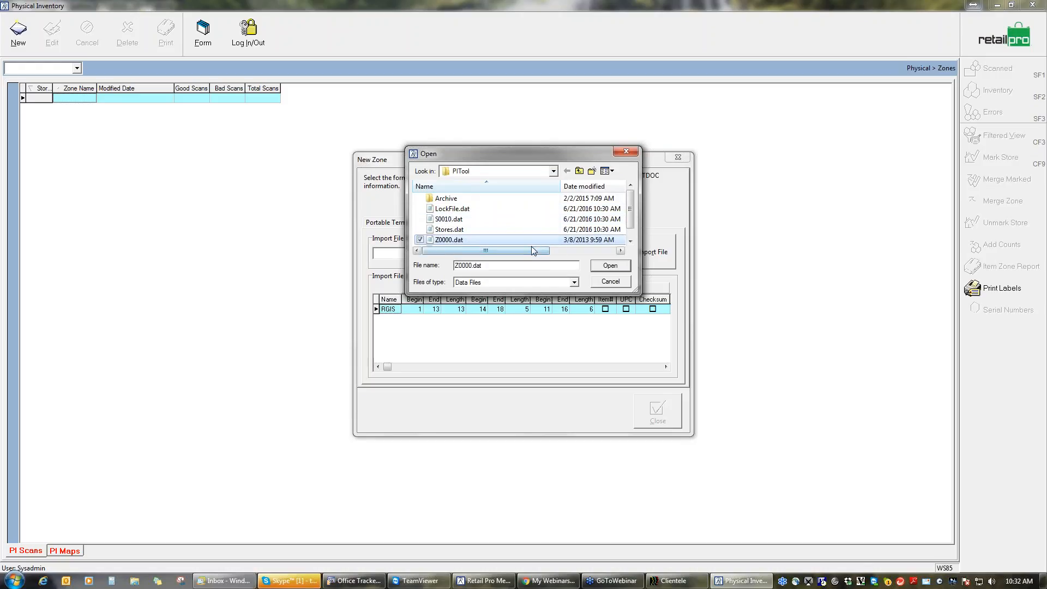
click(613, 269)
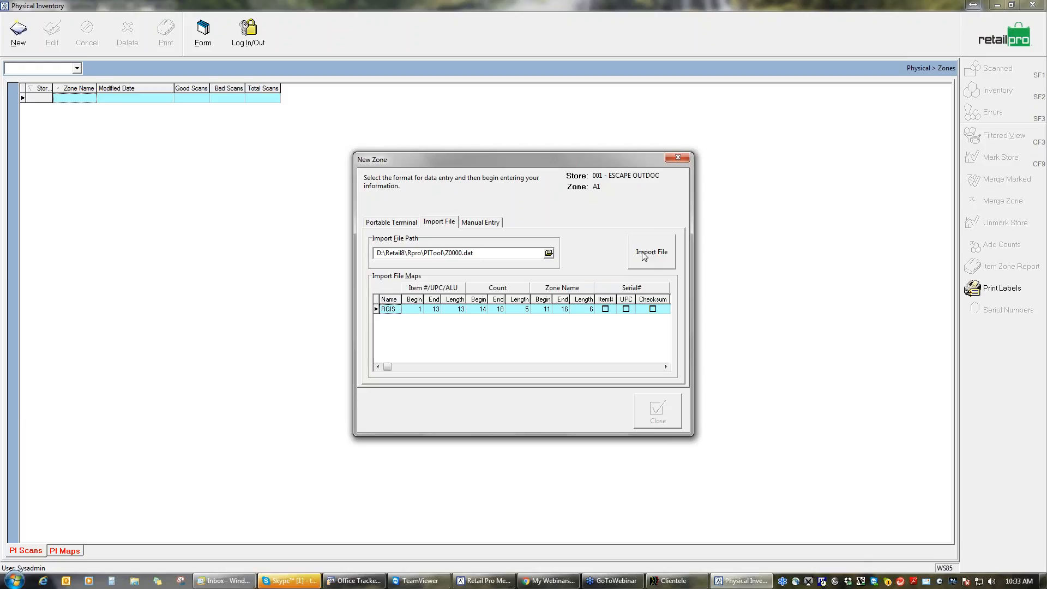
Step: Clear the import file path and view the portable terminal entry format
click(479, 254)
drag(479, 254, 354, 251)
key(BackSpace)
click(402, 225)
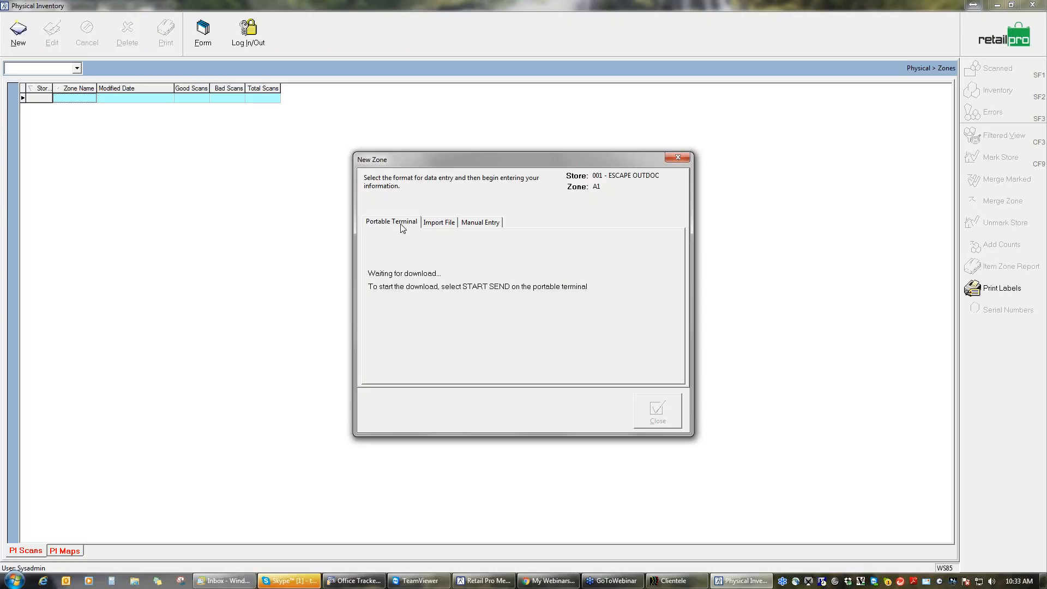
Step: Use manual entry with the cursor going to the quantity for the current item, and try to enter item 1234 with quantity 5
click(492, 230)
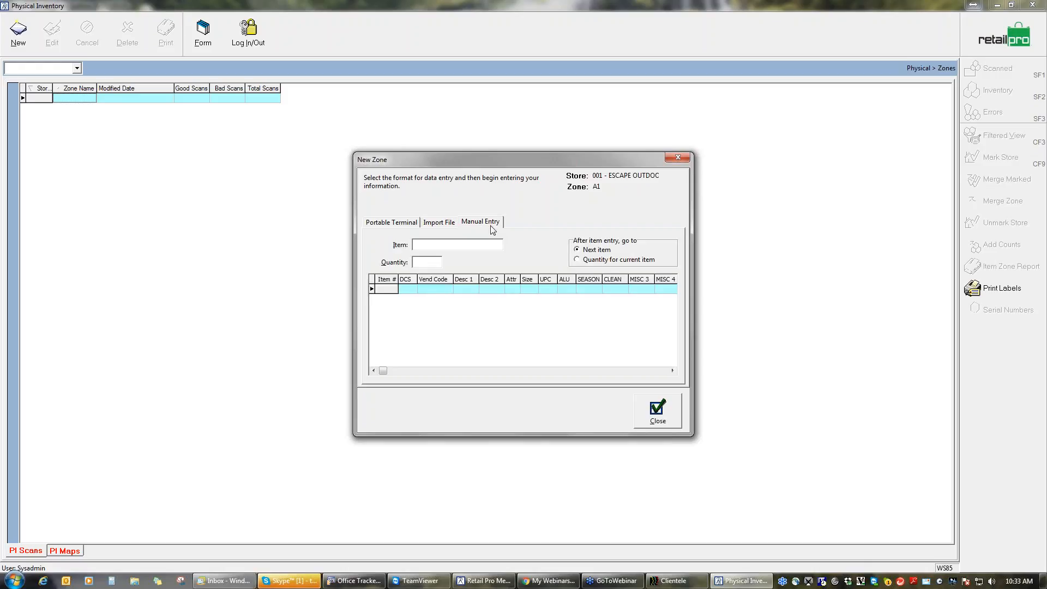
click(577, 261)
click(452, 245)
text(1234)
key(Return)
text(5)
key(Return)
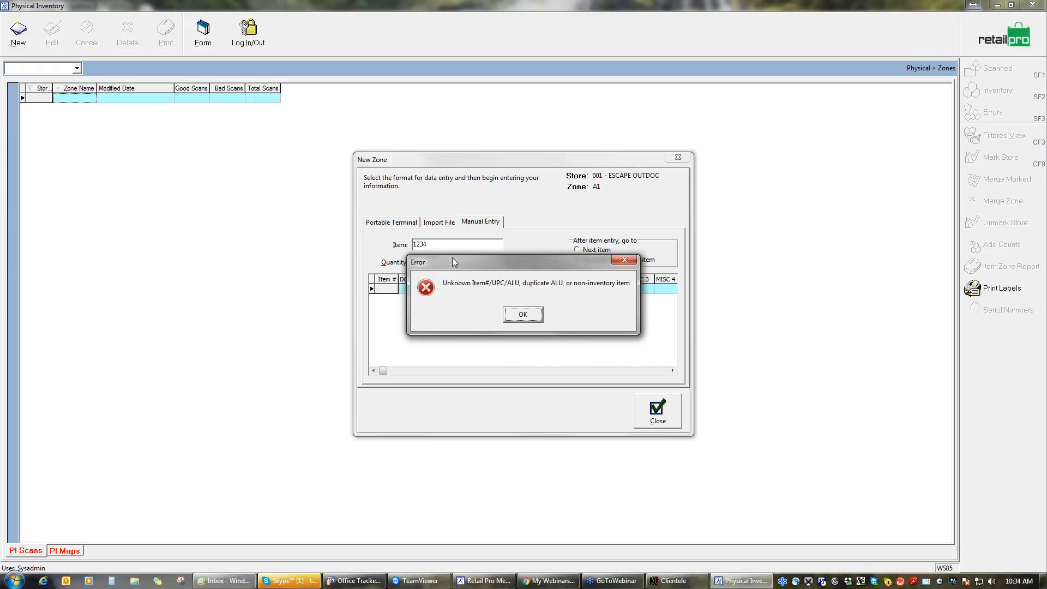
click(511, 314)
double_click(431, 244)
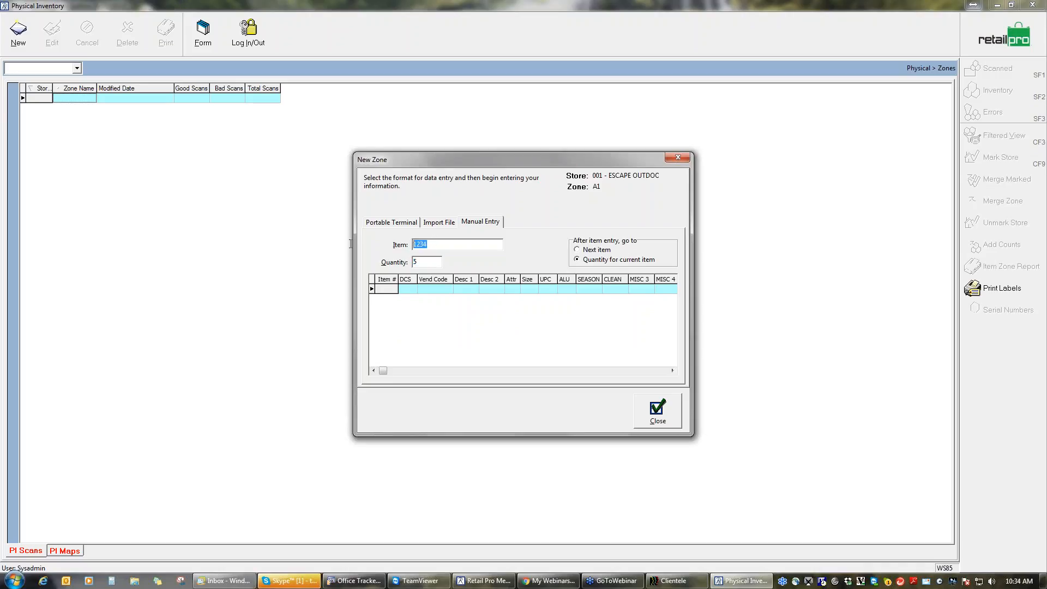
Step: Switch to Retail Pro Merchant Edition and look up a valid item number in the merchandise inventory list
click(488, 580)
click(66, 36)
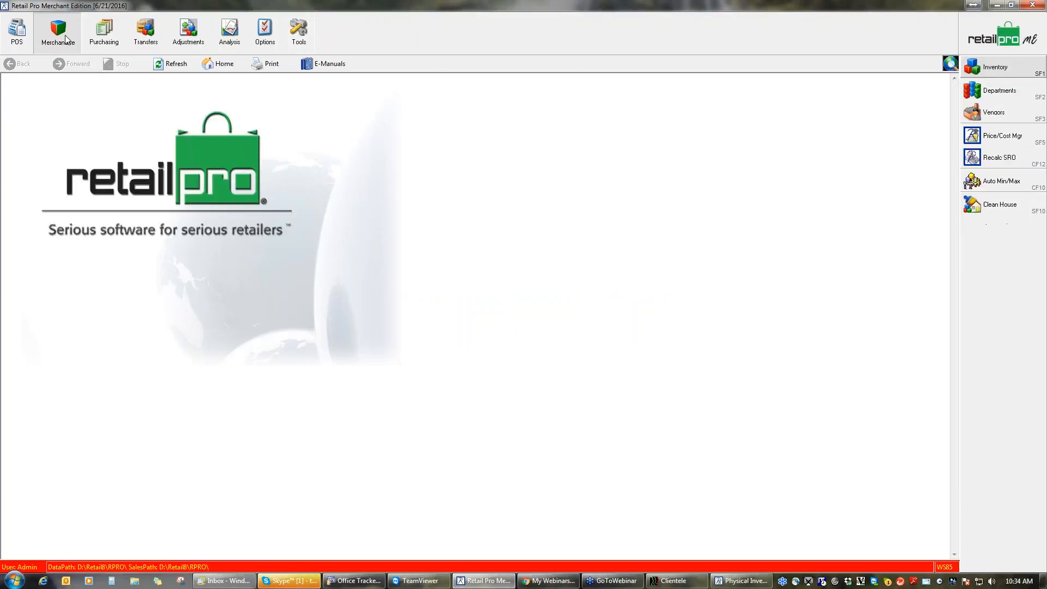
click(995, 66)
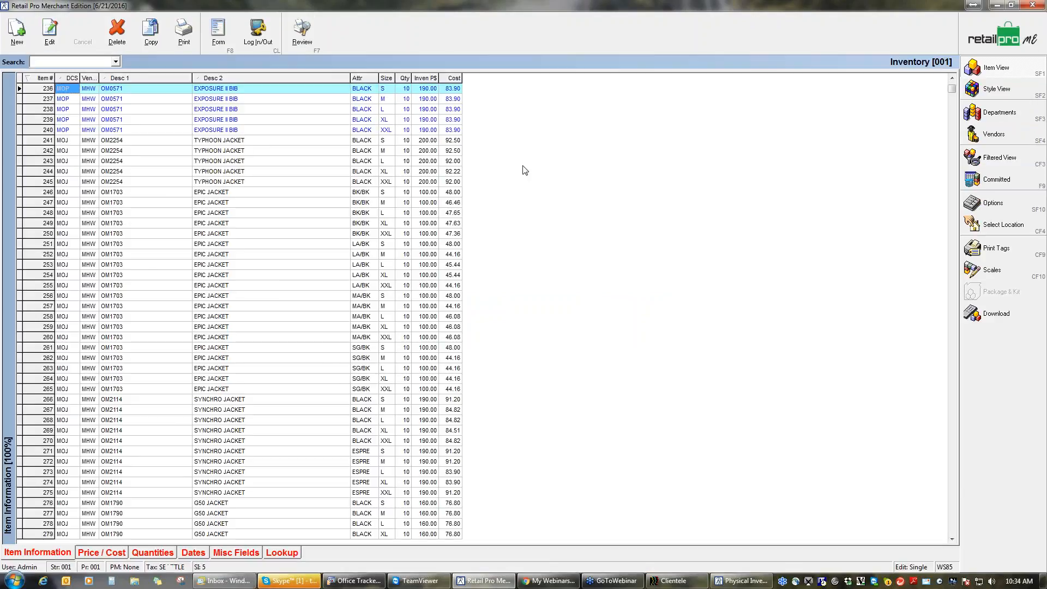
click(989, 42)
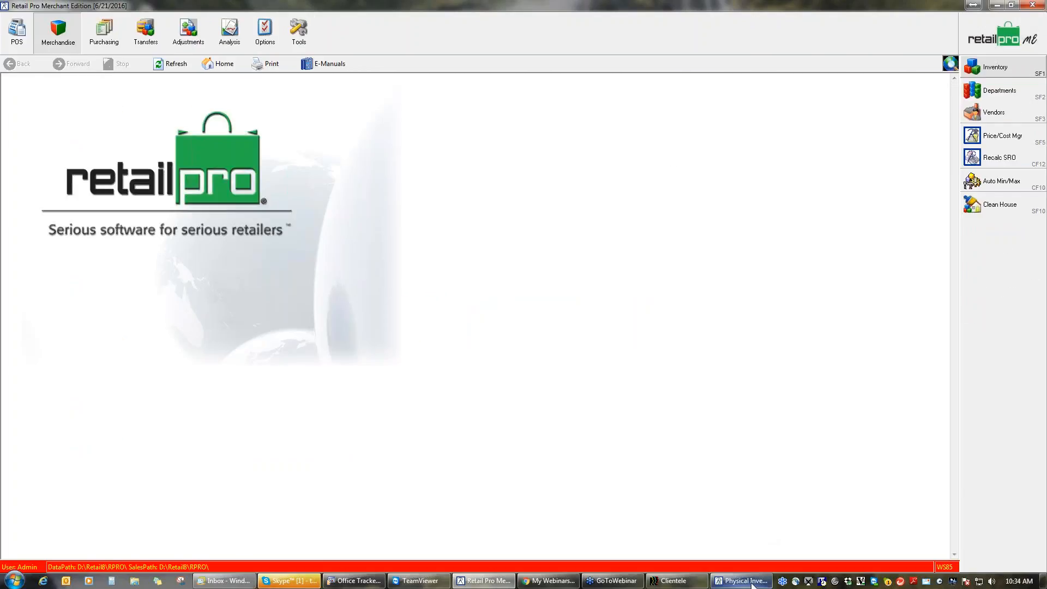
Step: Return to Physical Inventory and enter item 240 with quantity 5 in zone A1
click(744, 581)
text(240)
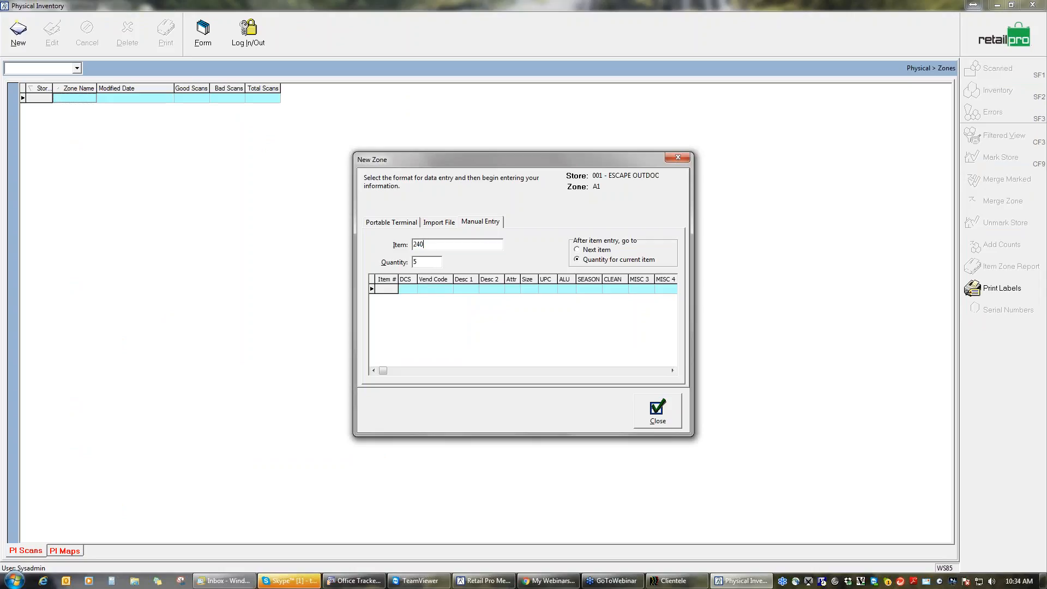
key(Return)
key(Return)
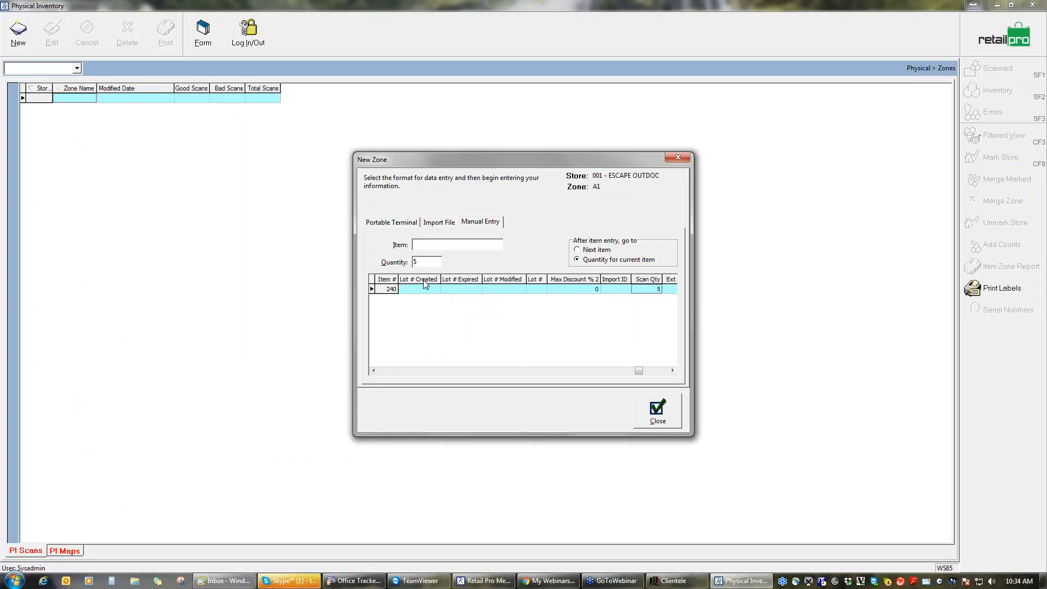
Step: In the entry grid's page layout, show only Item #, DCS, Vend Code, Desc 1, Desc 2, Attr and Size
right_click(433, 282)
mouse_move(464, 288)
click(567, 283)
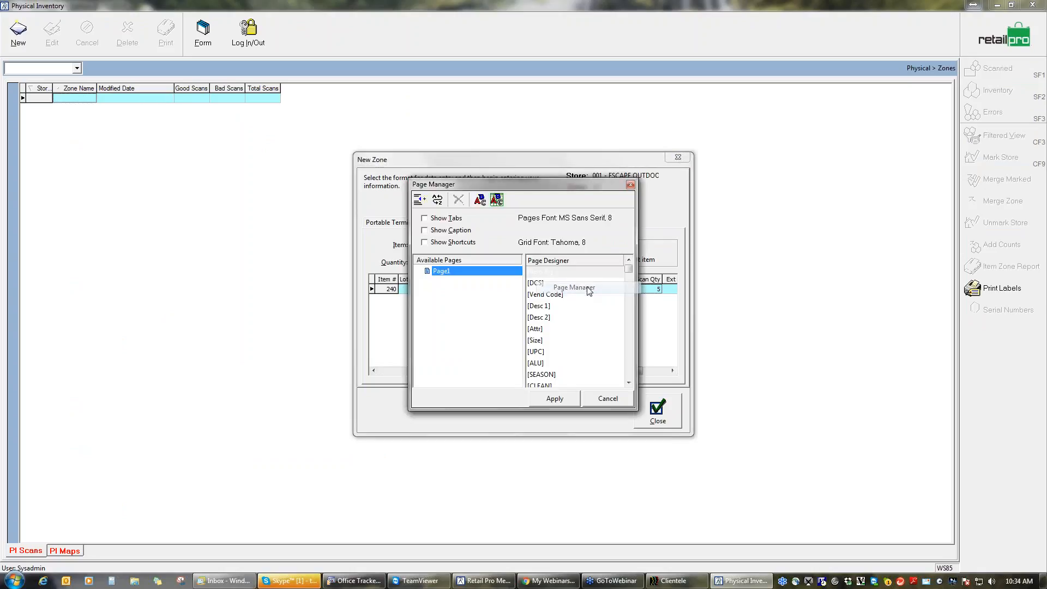
click(631, 371)
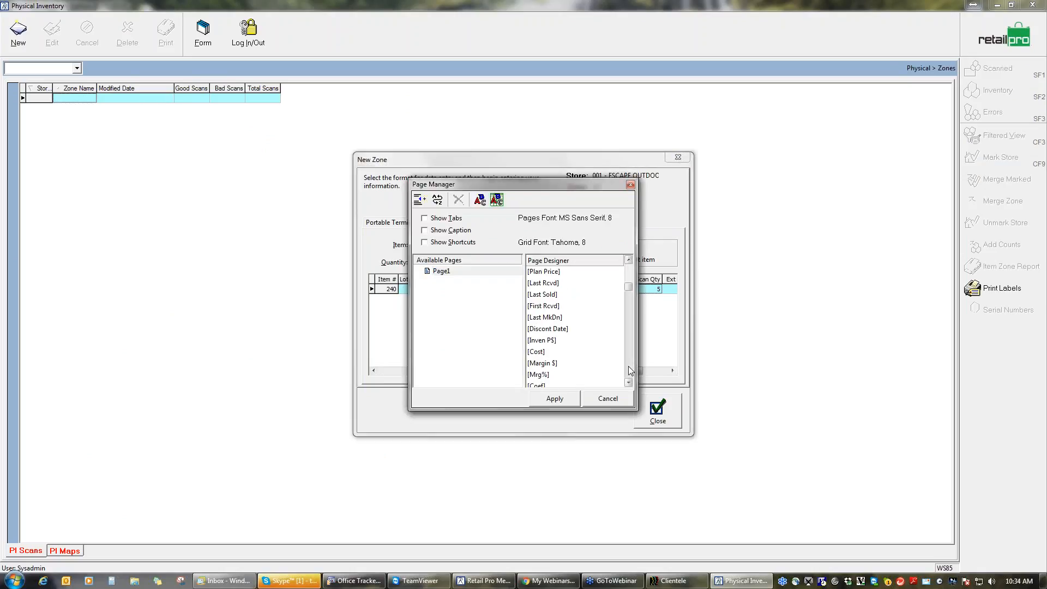
click(631, 371)
click(630, 371)
click(631, 370)
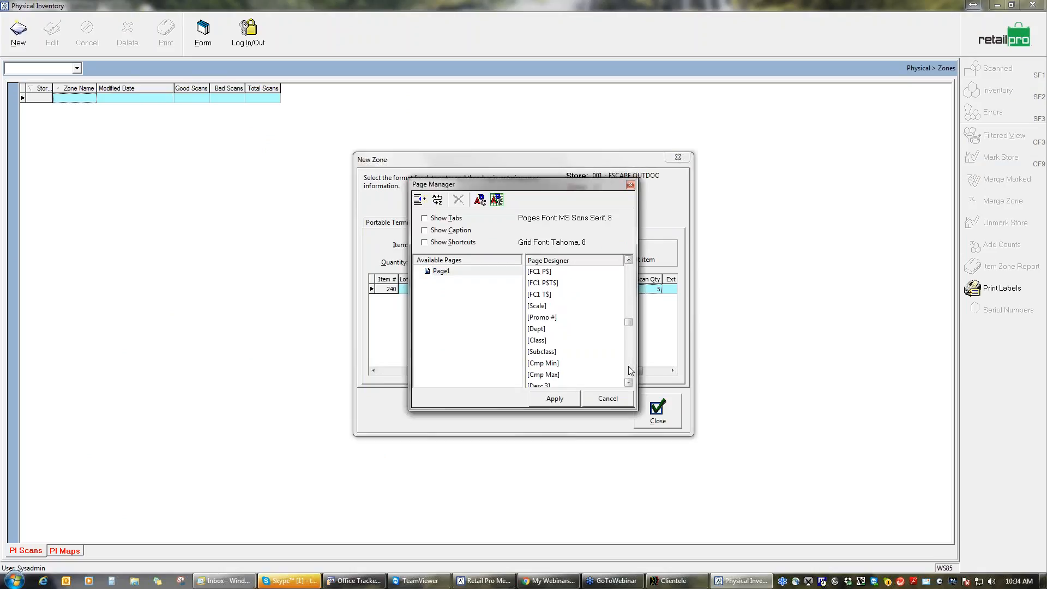
click(631, 371)
click(631, 371)
click(631, 371)
click(631, 371)
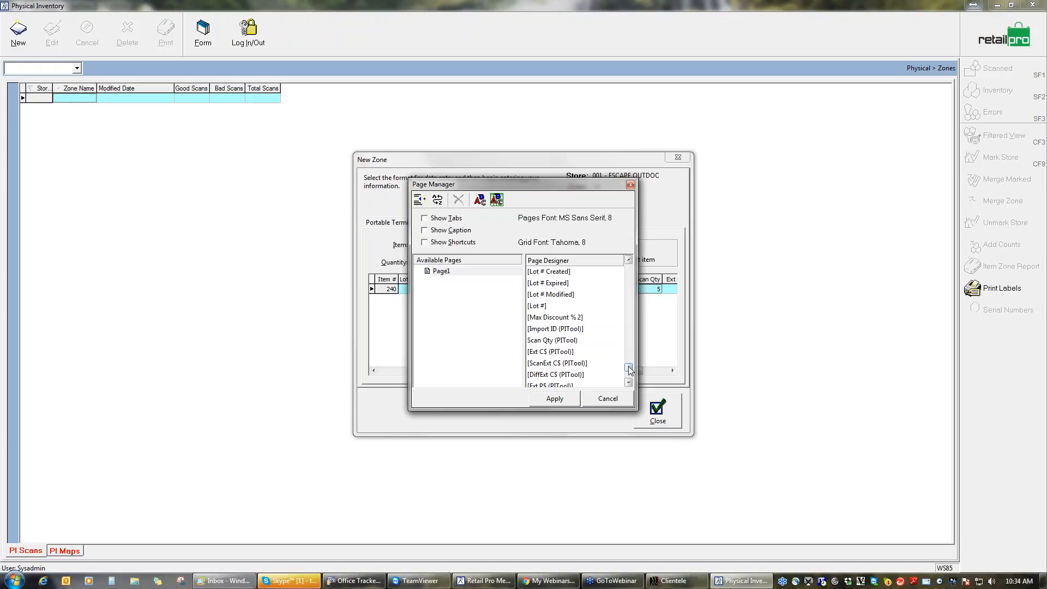
click(629, 375)
drag(570, 378, 554, 342)
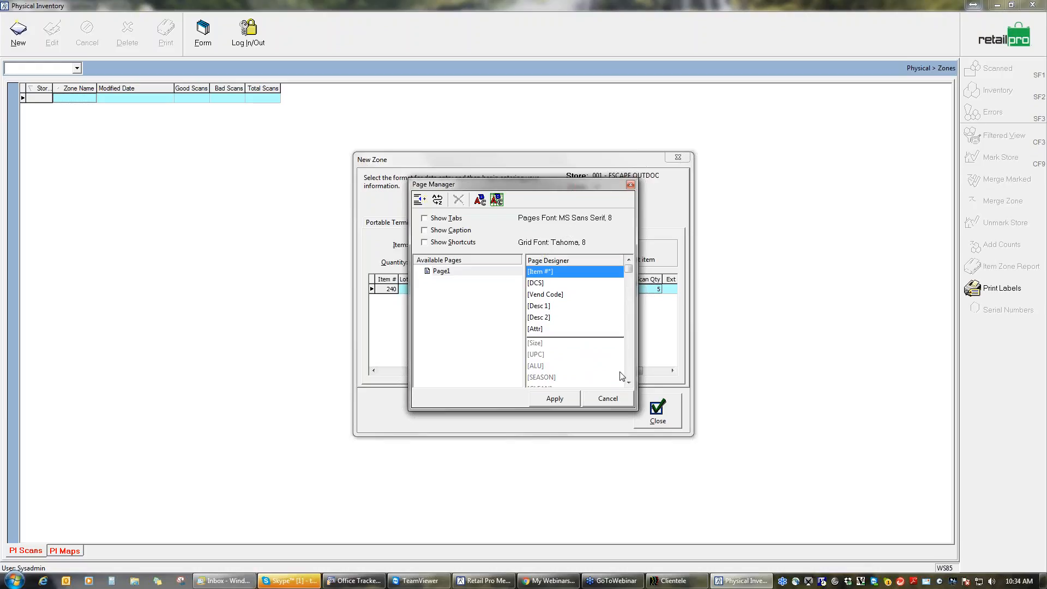
click(545, 344)
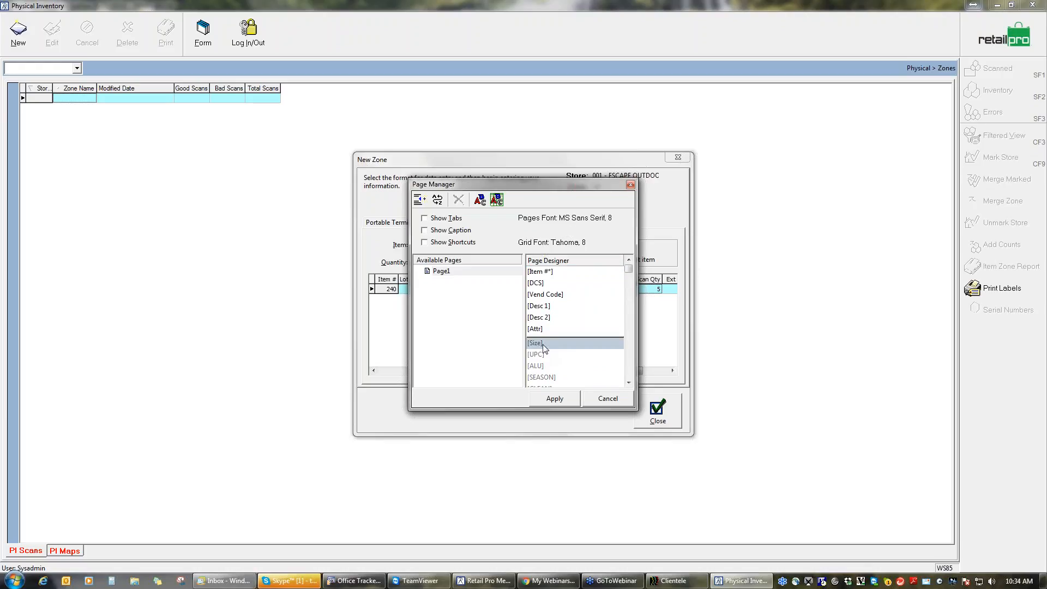
Step: Place Scan Qty directly after Item # in the applied grid layout and widen the columns from DCS through Desc 2
click(628, 371)
drag(628, 280, 628, 388)
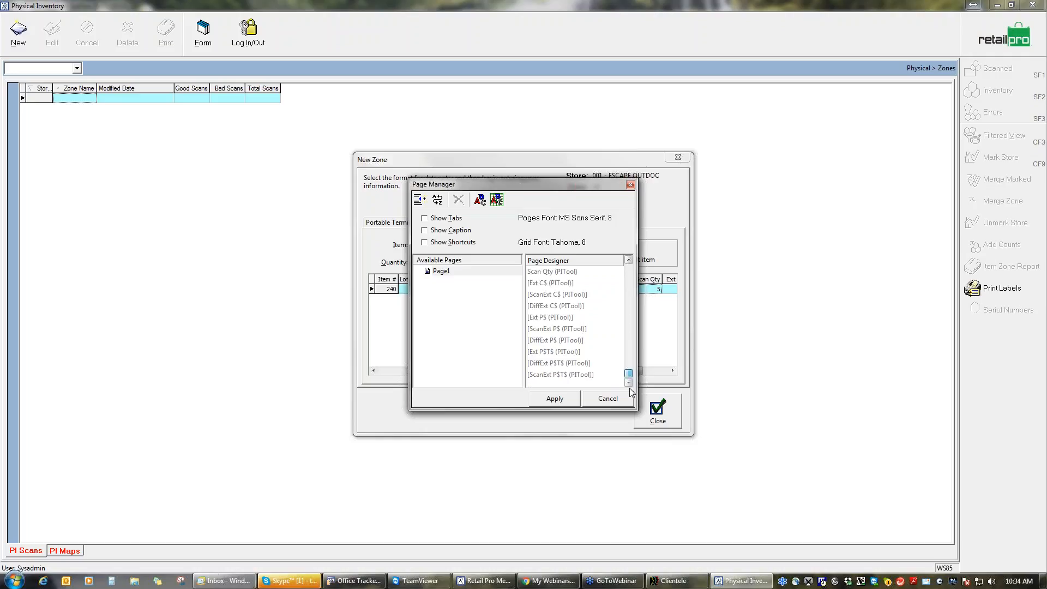
click(559, 272)
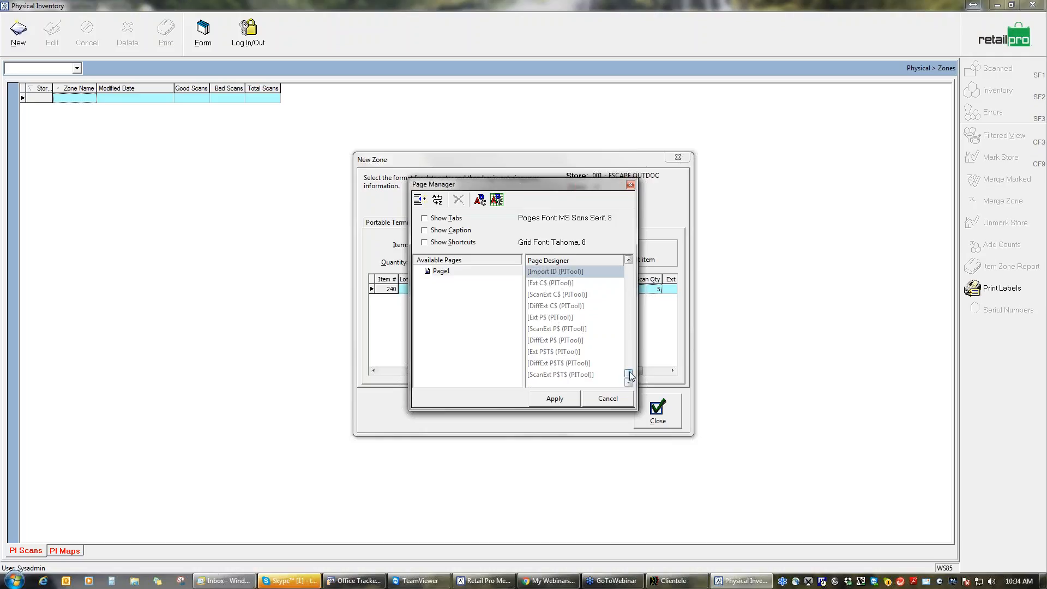
drag(637, 283, 634, 255)
drag(556, 355, 556, 283)
click(555, 398)
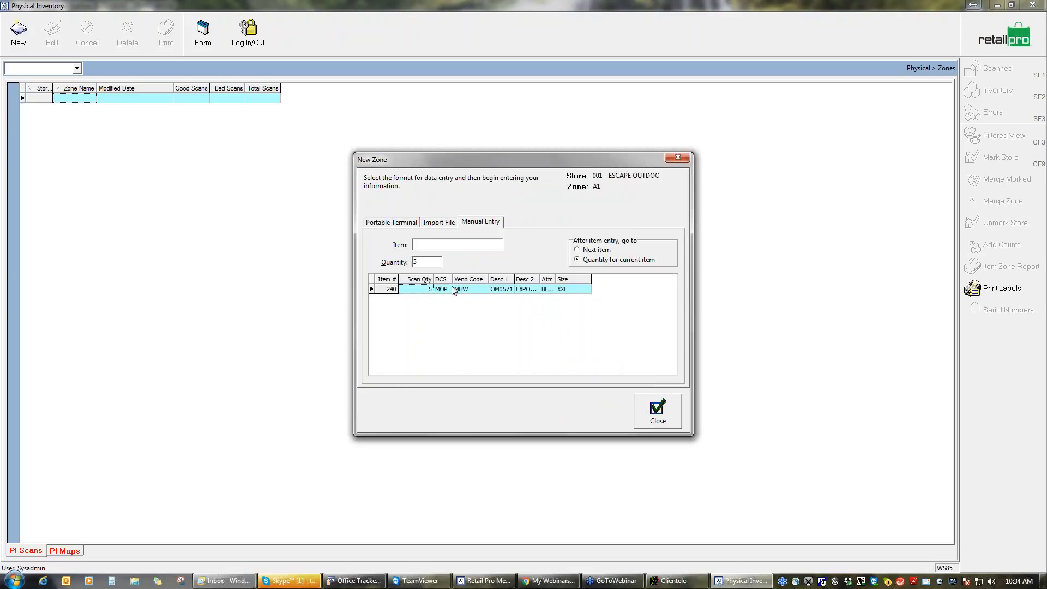
drag(452, 279, 545, 279)
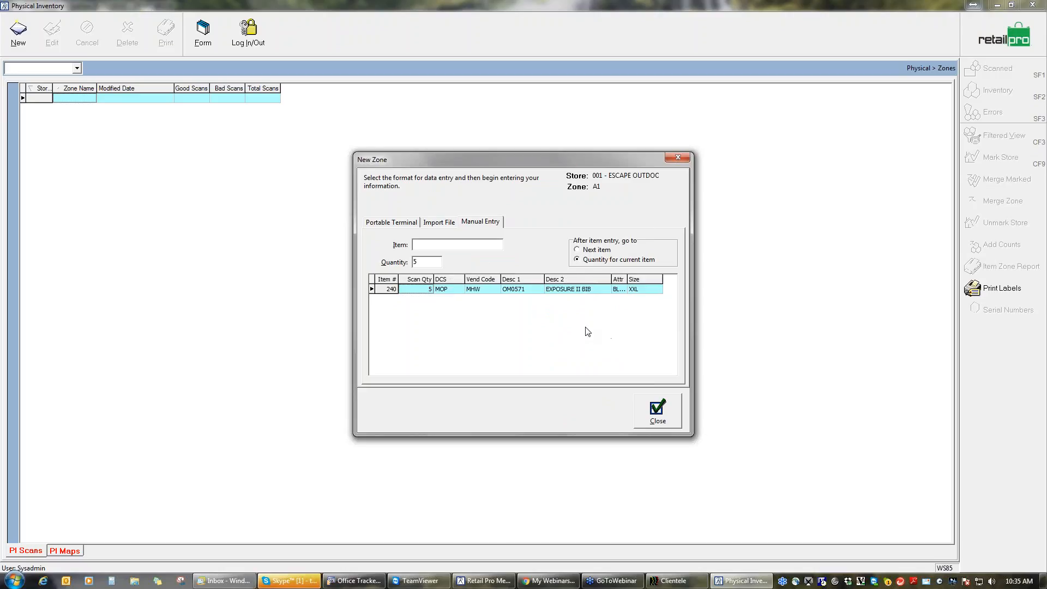
Step: Try to enter item 1234 in zone A1 again
click(427, 244)
text(1234)
key(Return)
key(Return)
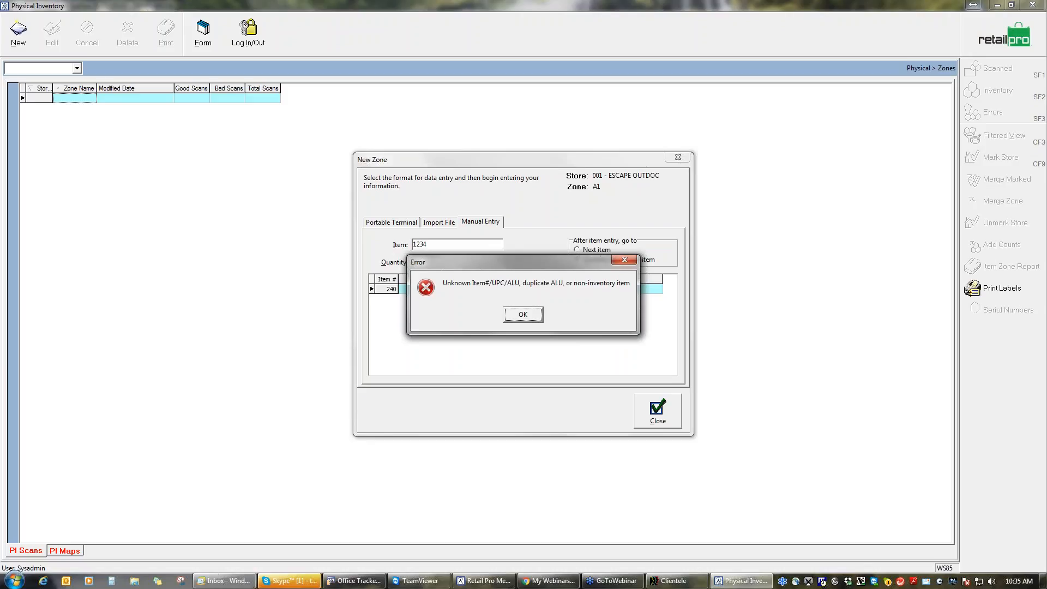
click(523, 315)
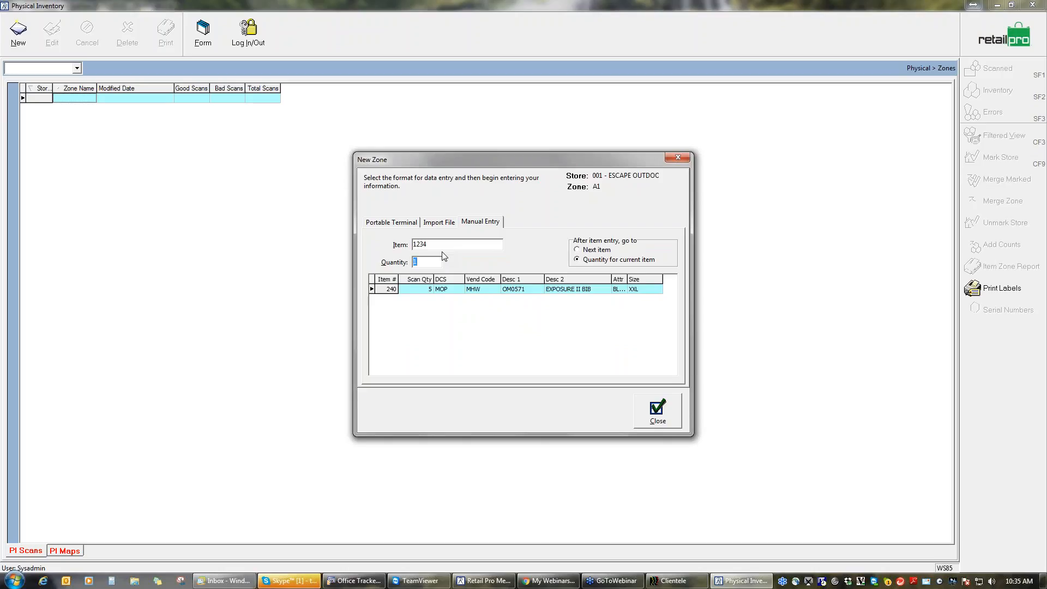
Step: Enter item 246 with quantity 1 and close the entry to finish zone A1
text(246)
key(BackSpace)
key(BackSpace)
key(BackSpace)
drag(430, 245, 393, 246)
text(246)
key(Return)
key(Return)
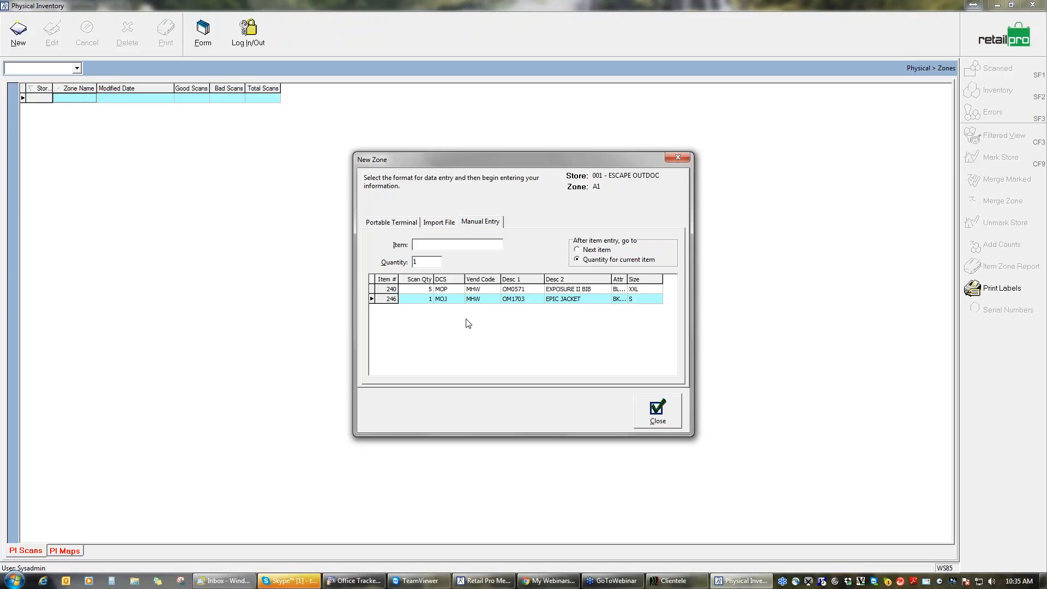
click(657, 412)
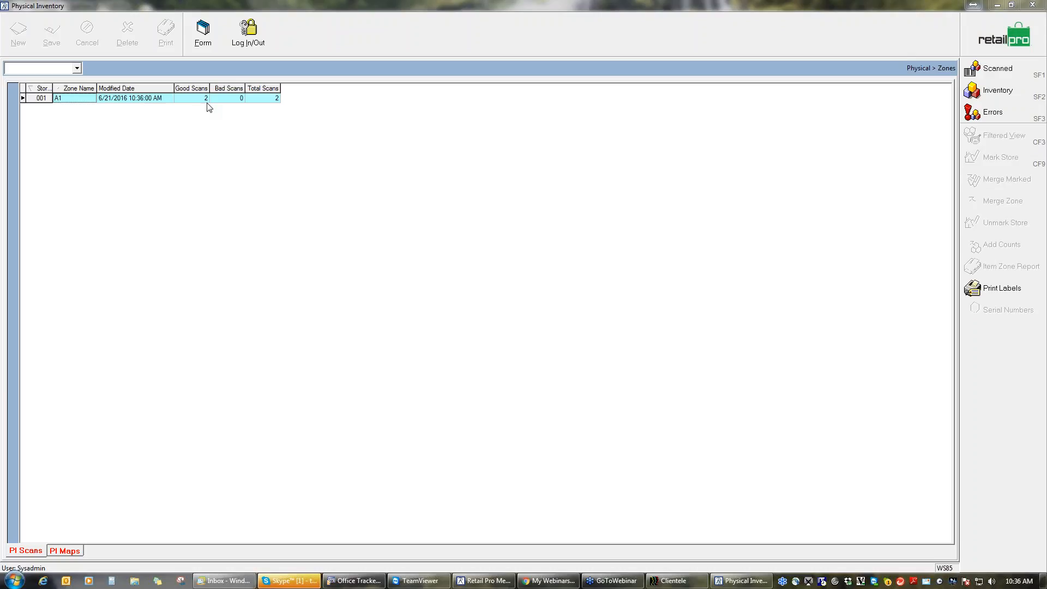
Step: Preview the Physical Inventory Zone Grid Report for zone A1 and return to the zone list
click(1011, 74)
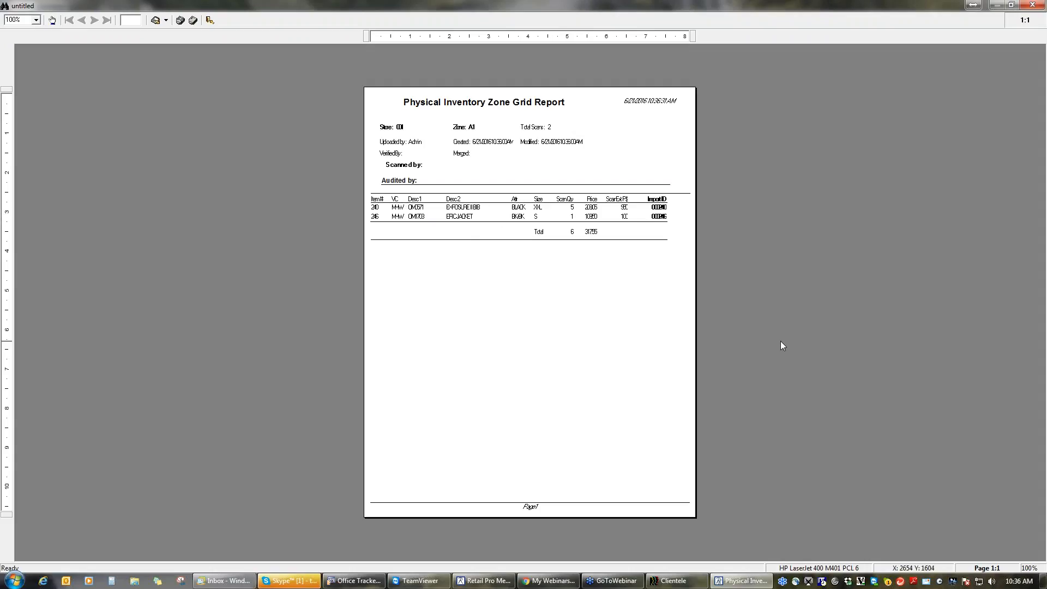
click(1032, 5)
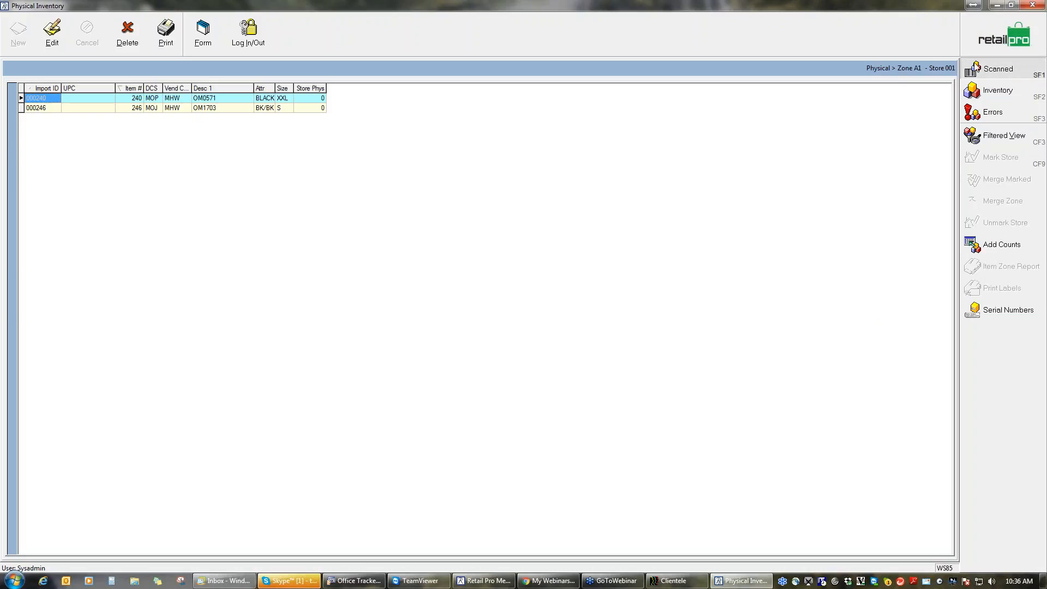
click(1009, 38)
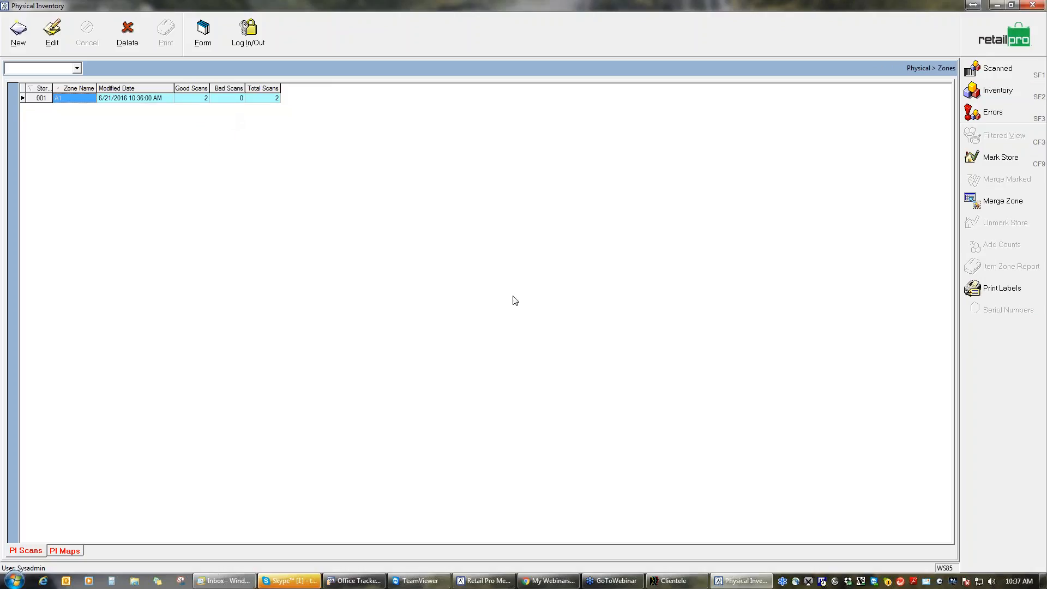
Step: Merge zone A1 into the store 001 physical inventory, verified by Admin
click(895, 296)
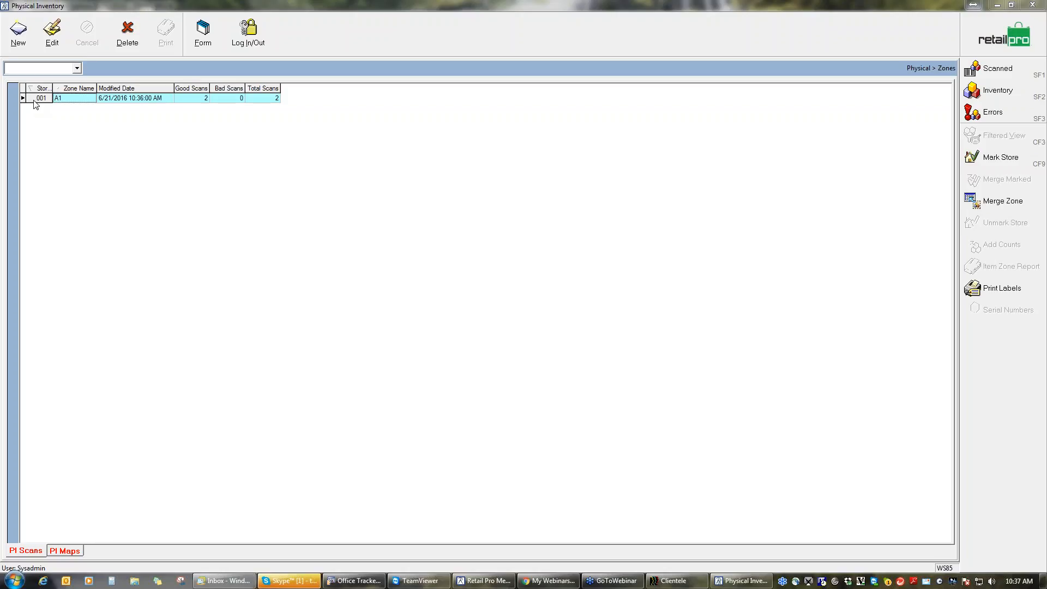
click(987, 210)
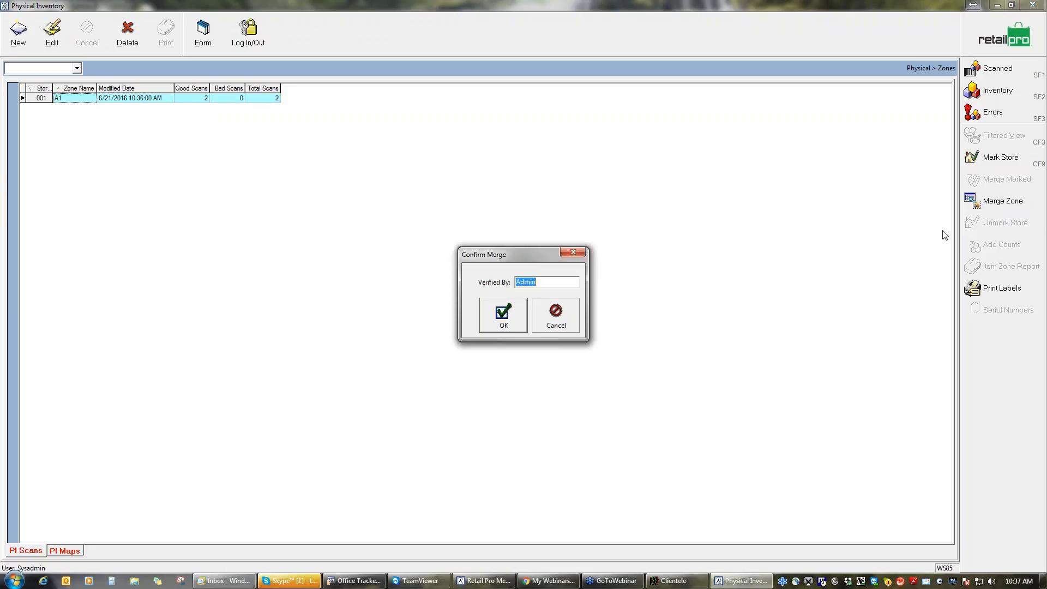
click(501, 315)
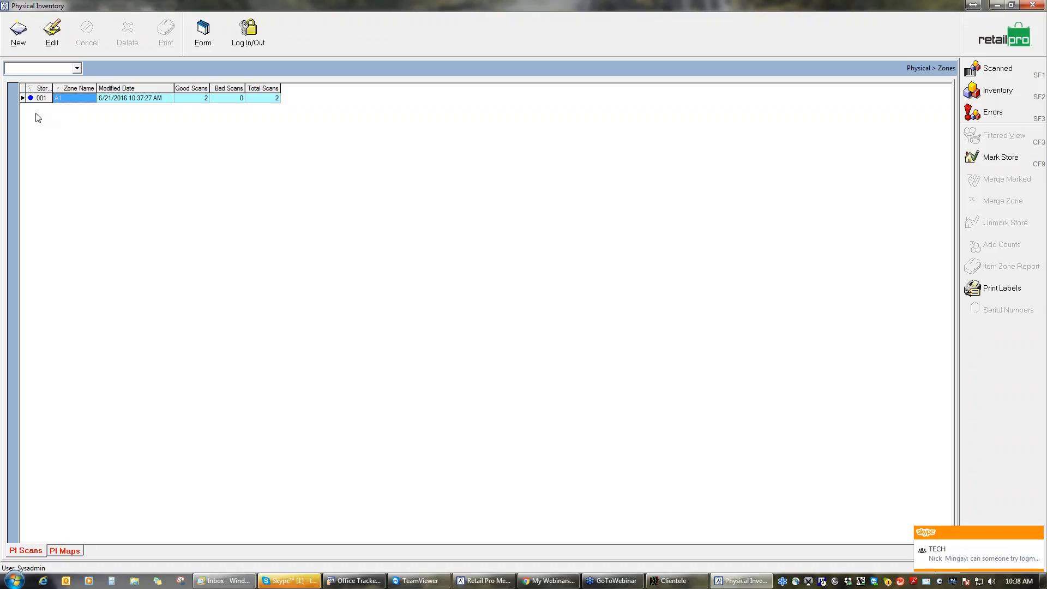
Step: Add a Scan Qty column to zone A1's error grid, apply the layout and return to the zone list
click(1001, 115)
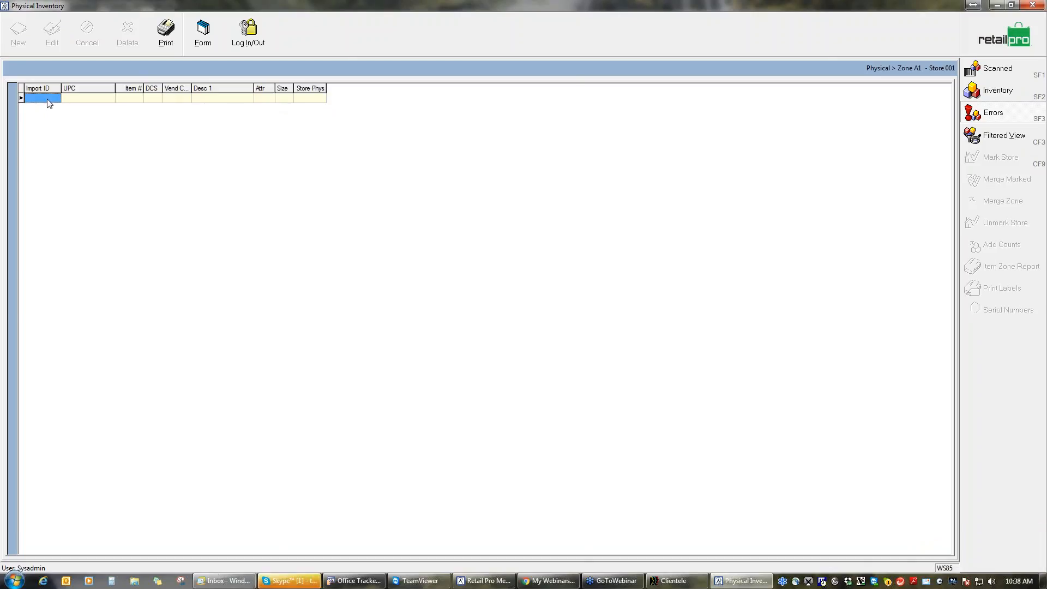
right_click(308, 90)
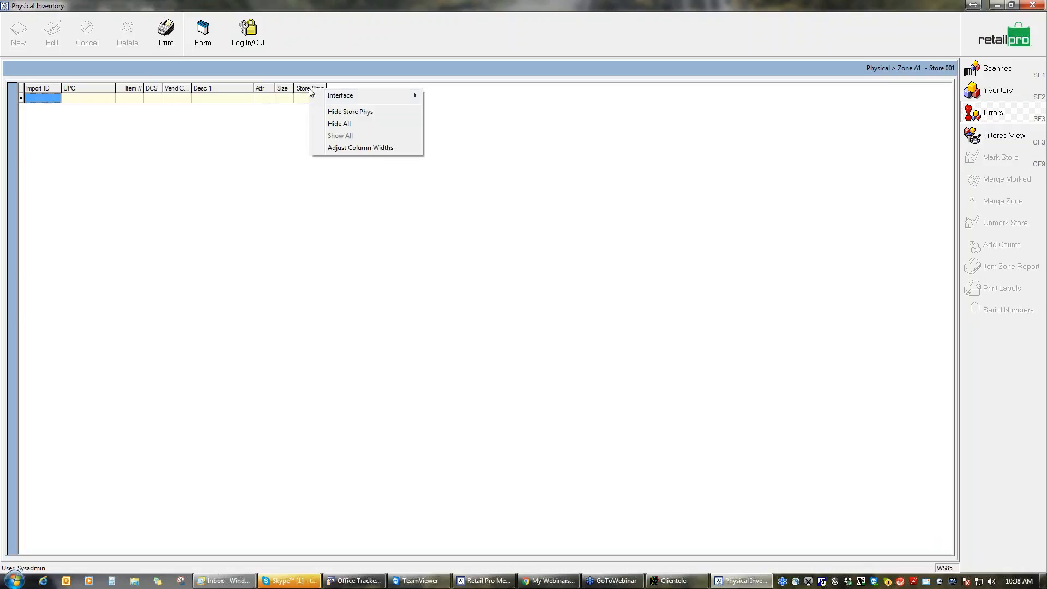
mouse_move(369, 98)
click(449, 108)
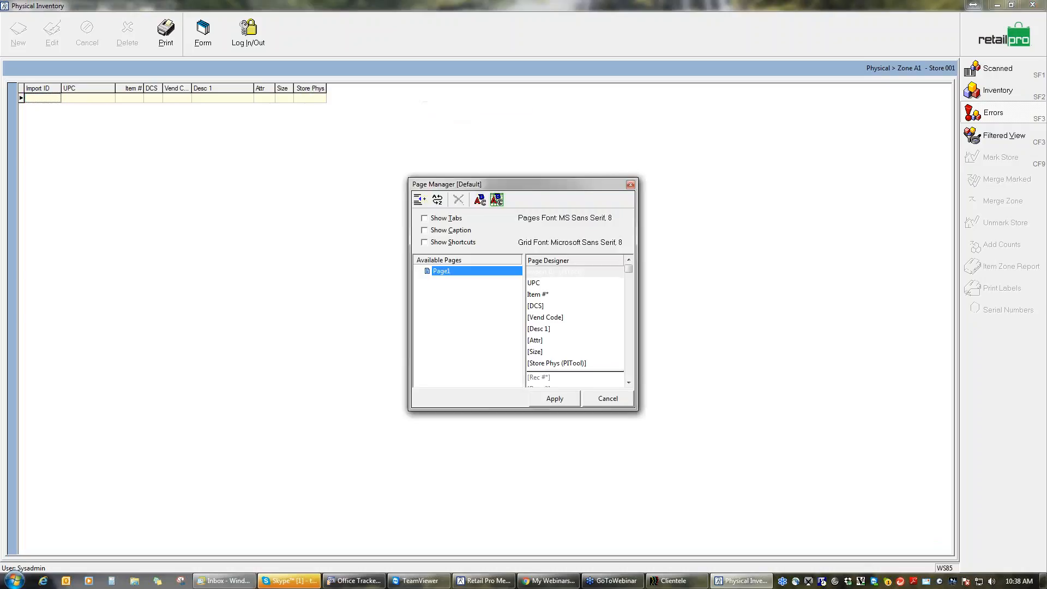
click(630, 365)
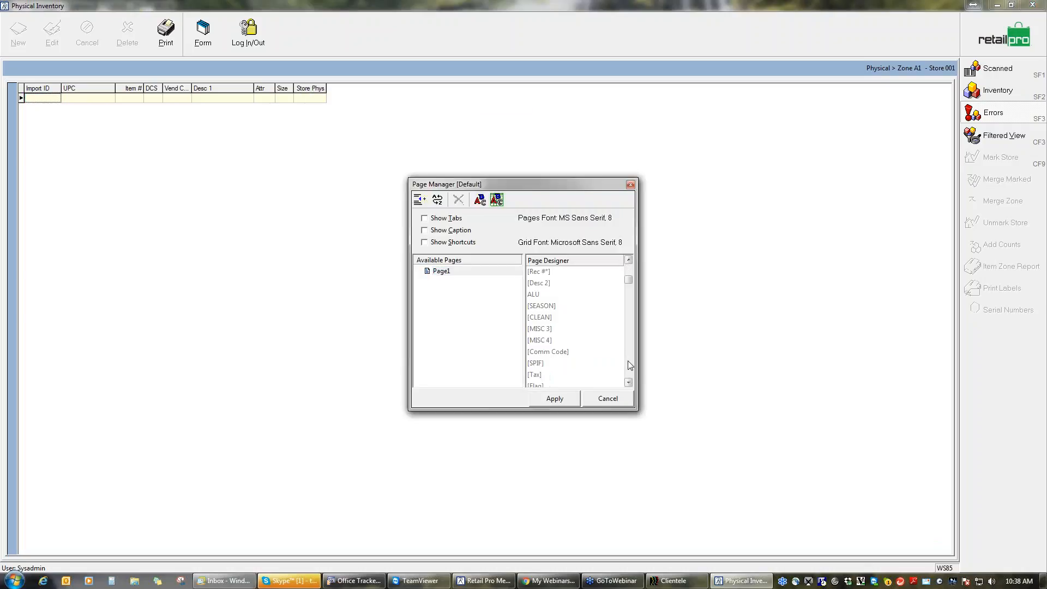
click(629, 365)
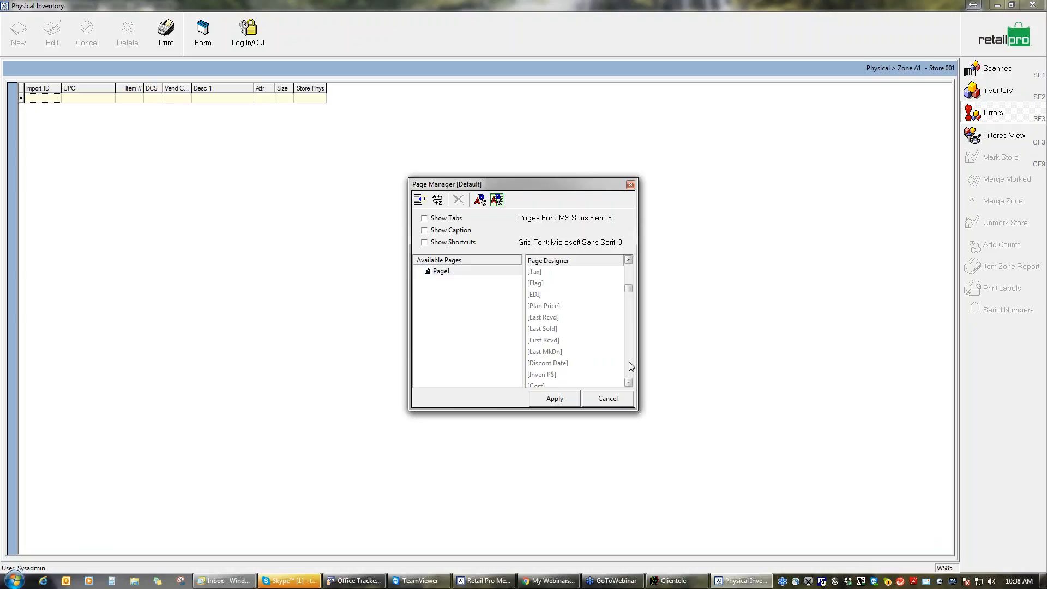
click(629, 365)
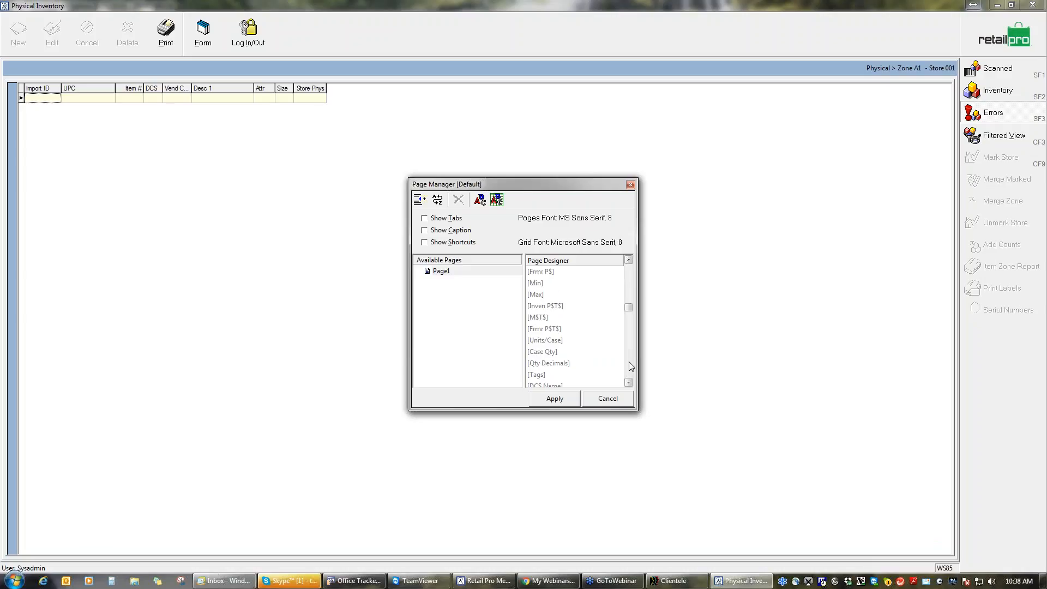
drag(630, 323, 628, 375)
click(546, 273)
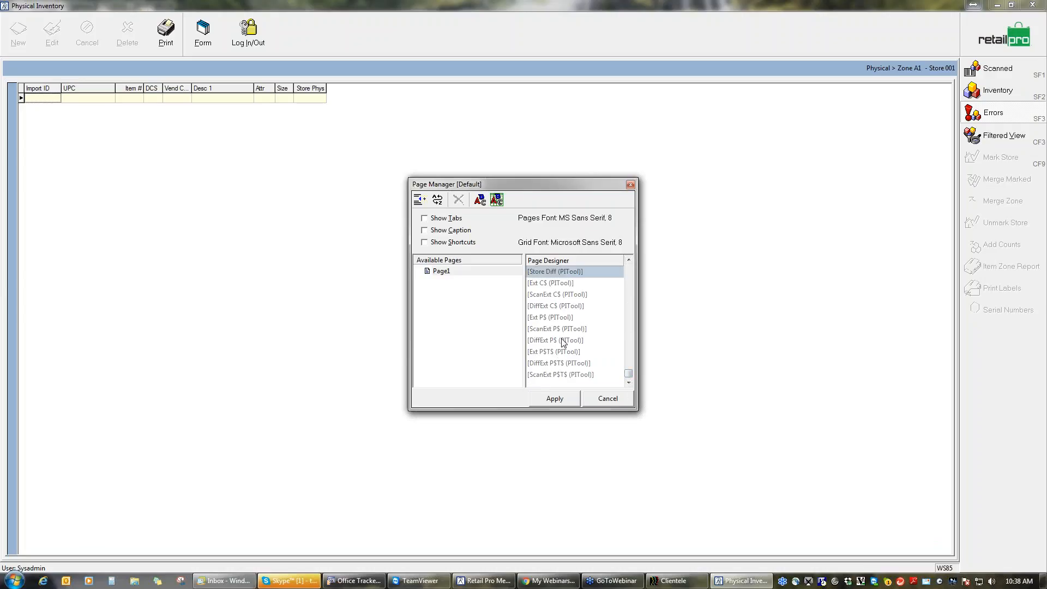
click(558, 398)
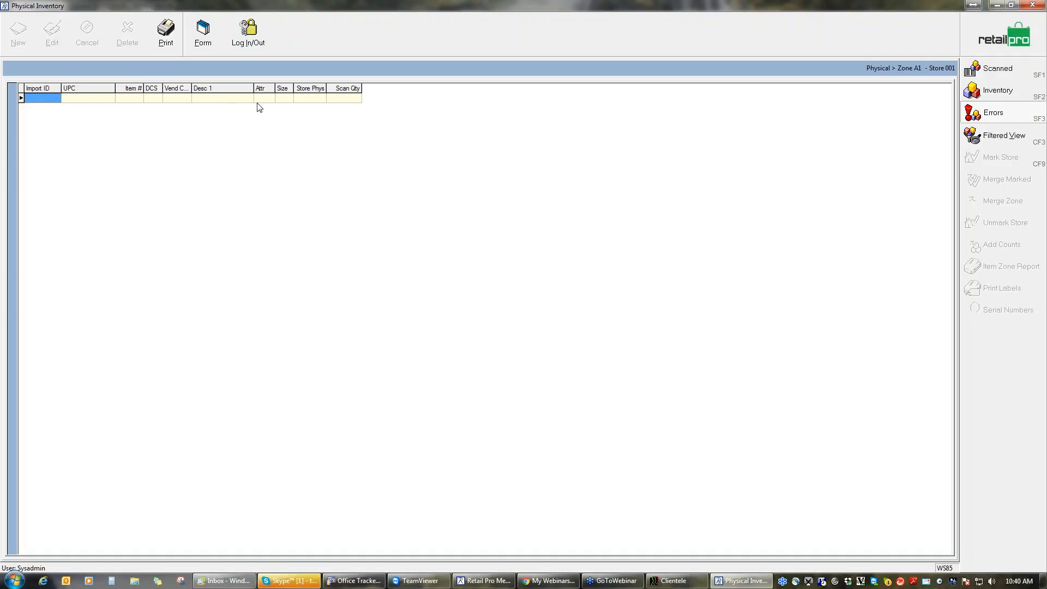
click(1022, 44)
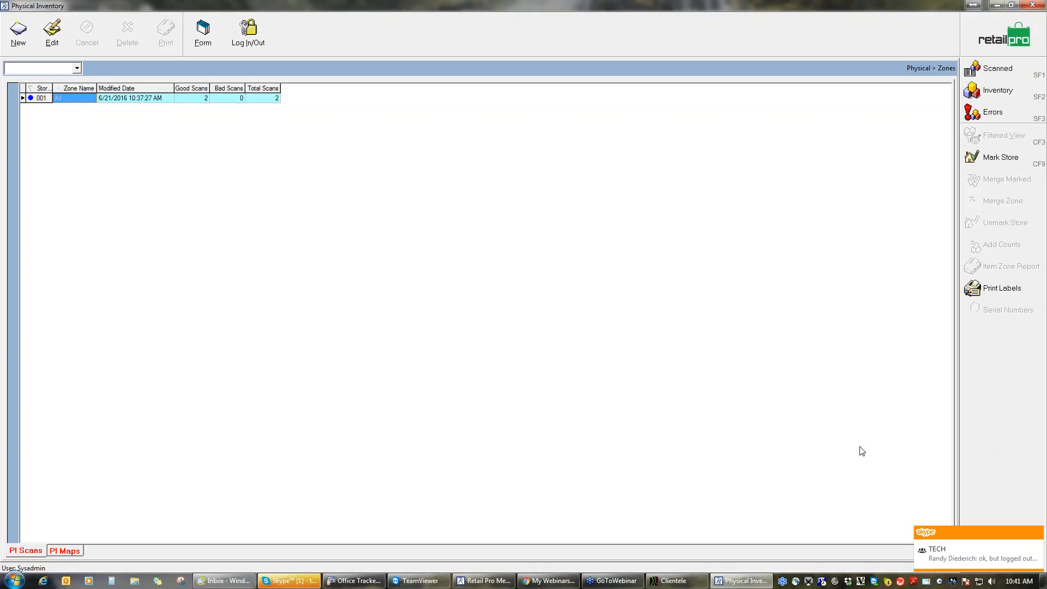
Step: In store 001's discrepancy list, set the Store Phys count of item 6 to 9
click(986, 51)
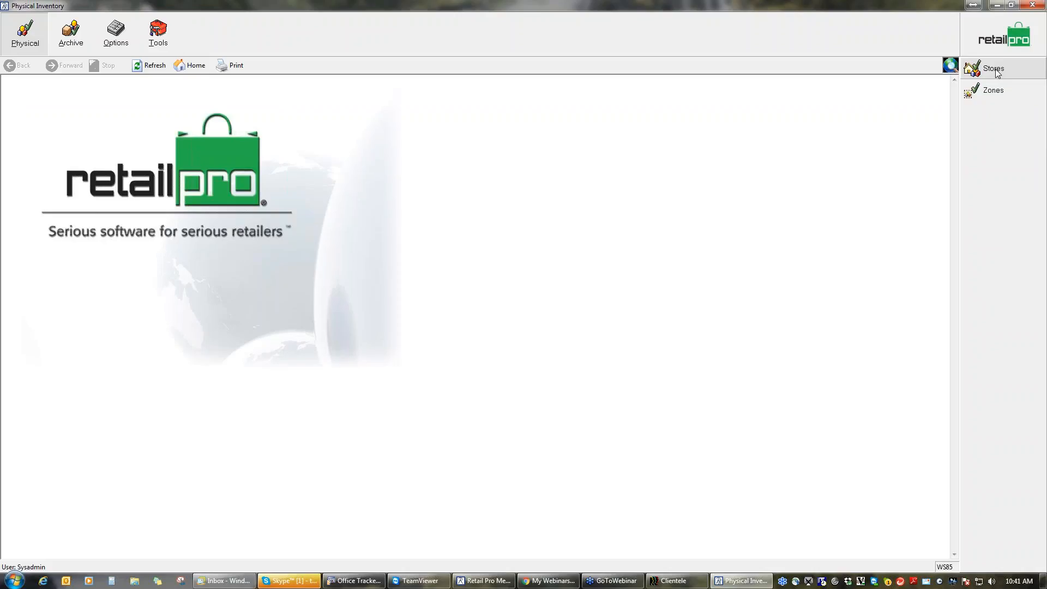
click(993, 69)
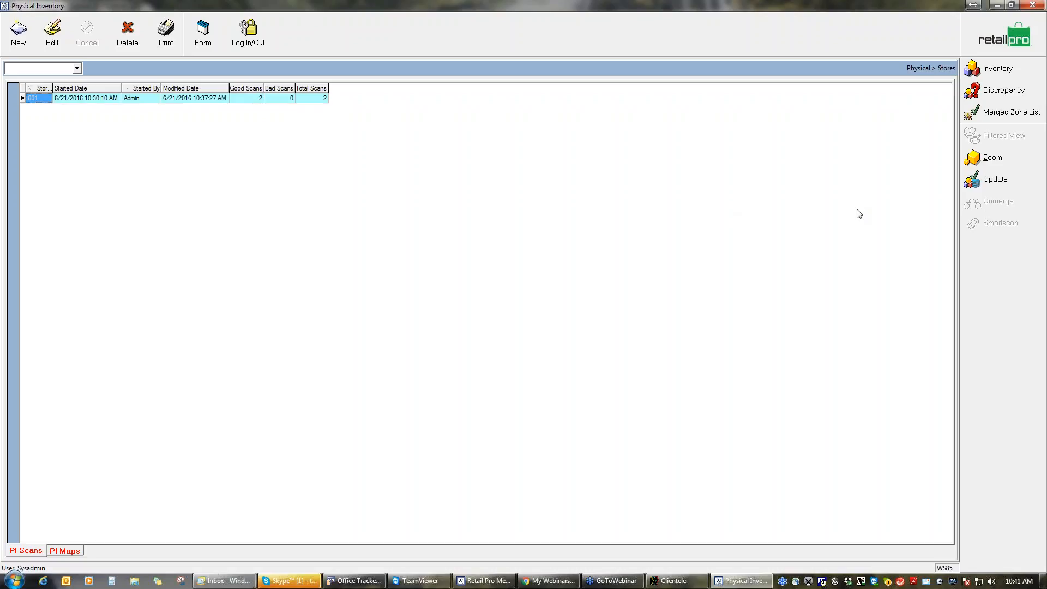
click(1005, 94)
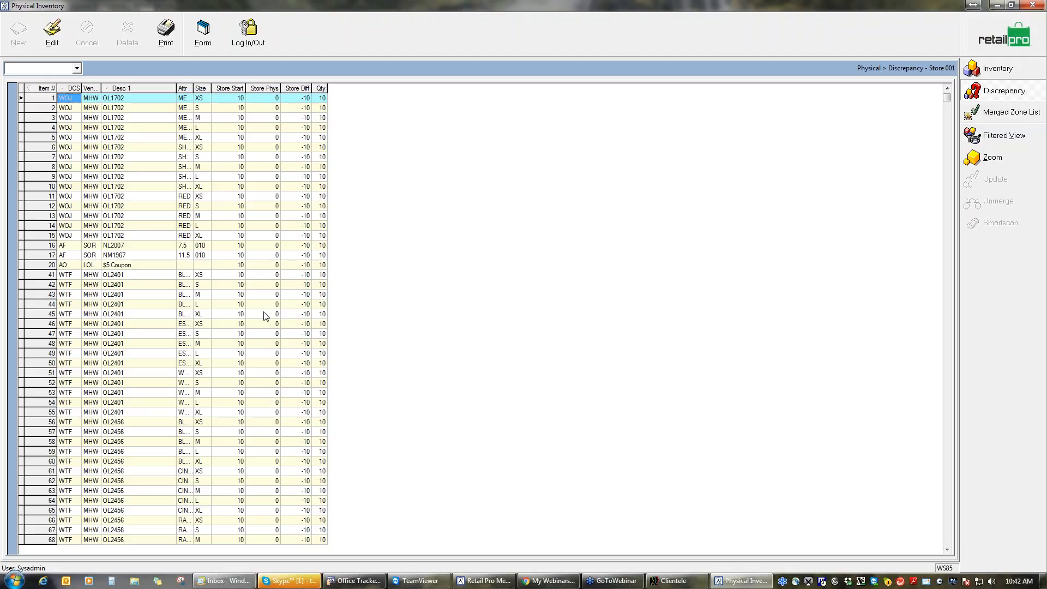
click(268, 150)
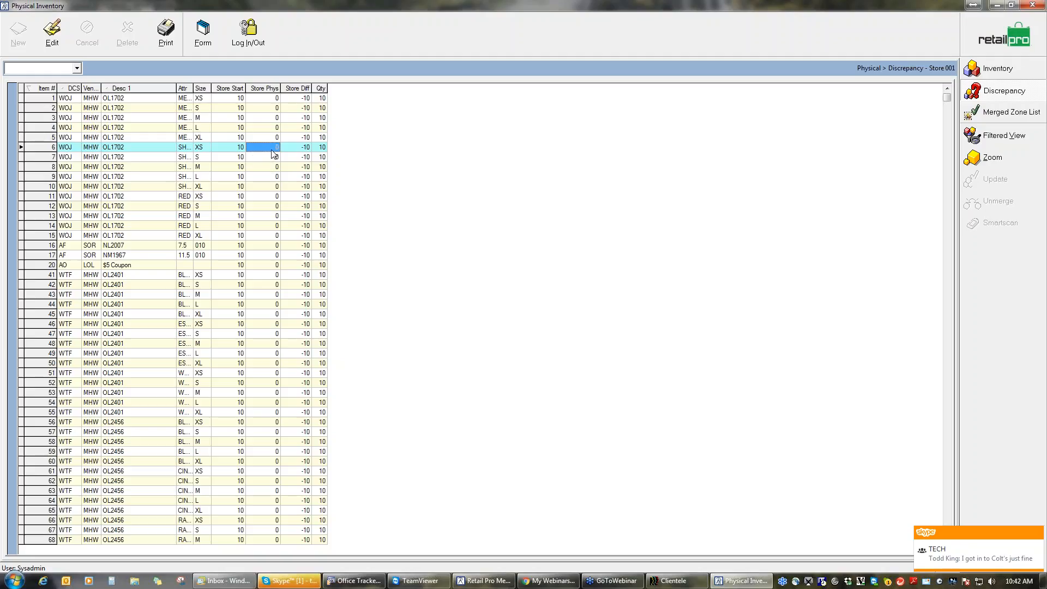
click(52, 34)
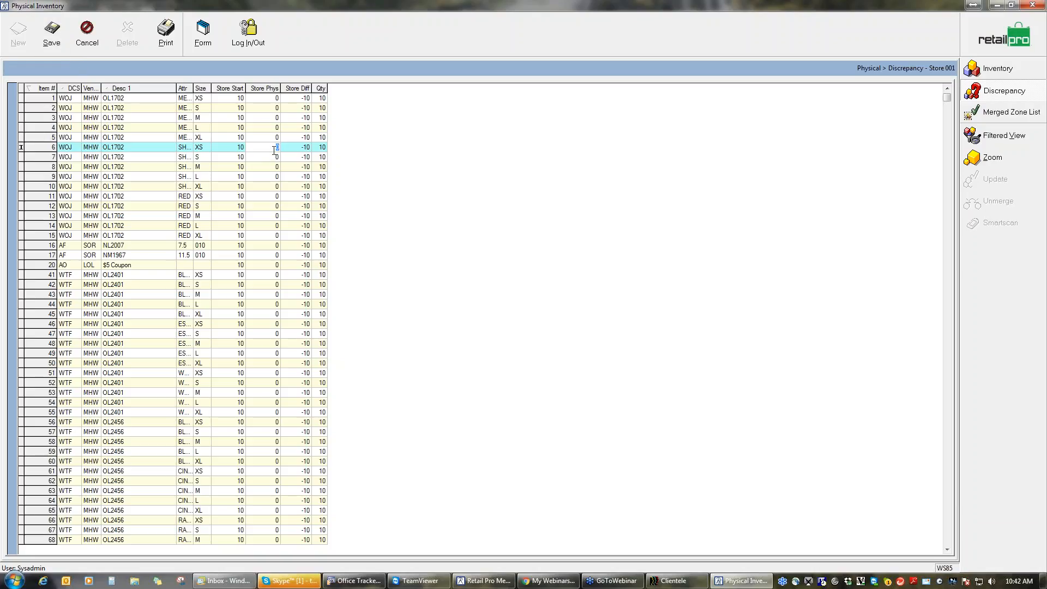
text(9)
click(268, 161)
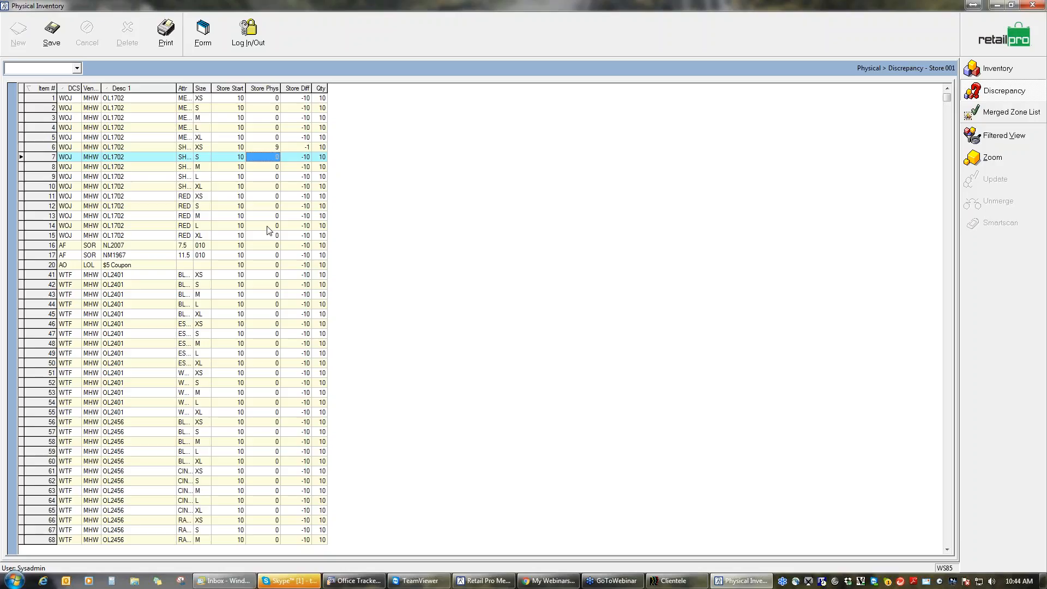
Step: Add a Desc 2 column directly after Desc 1 in the discrepancy grid and return to the store list
right_click(165, 90)
mouse_move(235, 99)
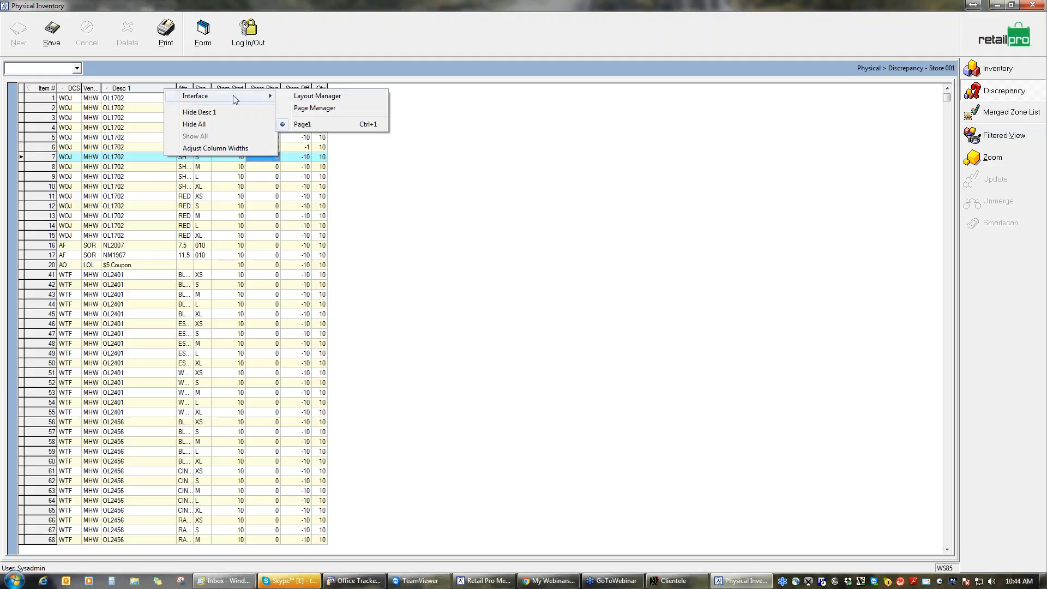
click(322, 108)
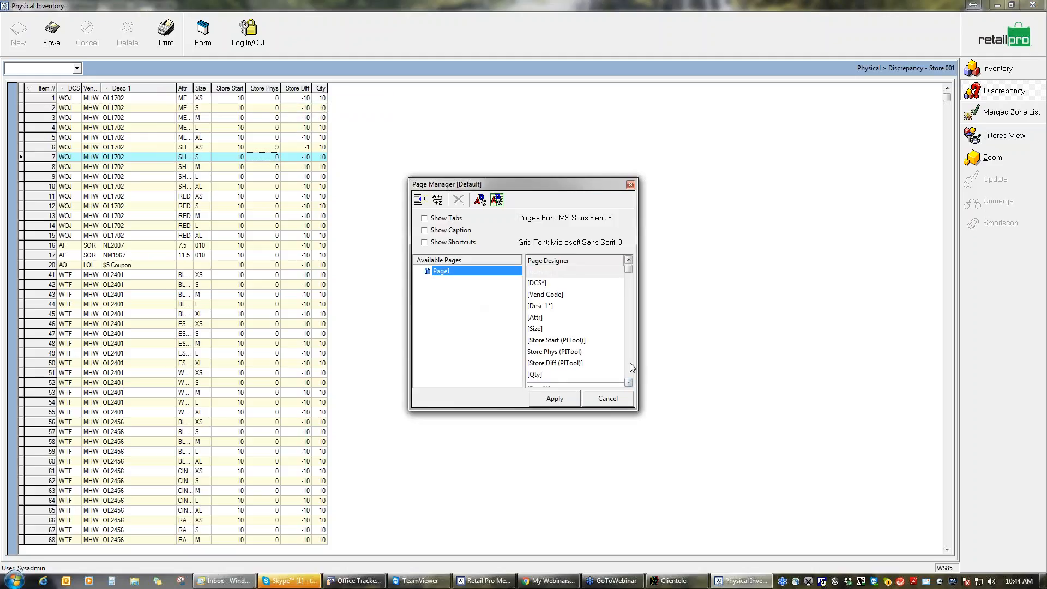
drag(551, 286, 564, 313)
click(555, 398)
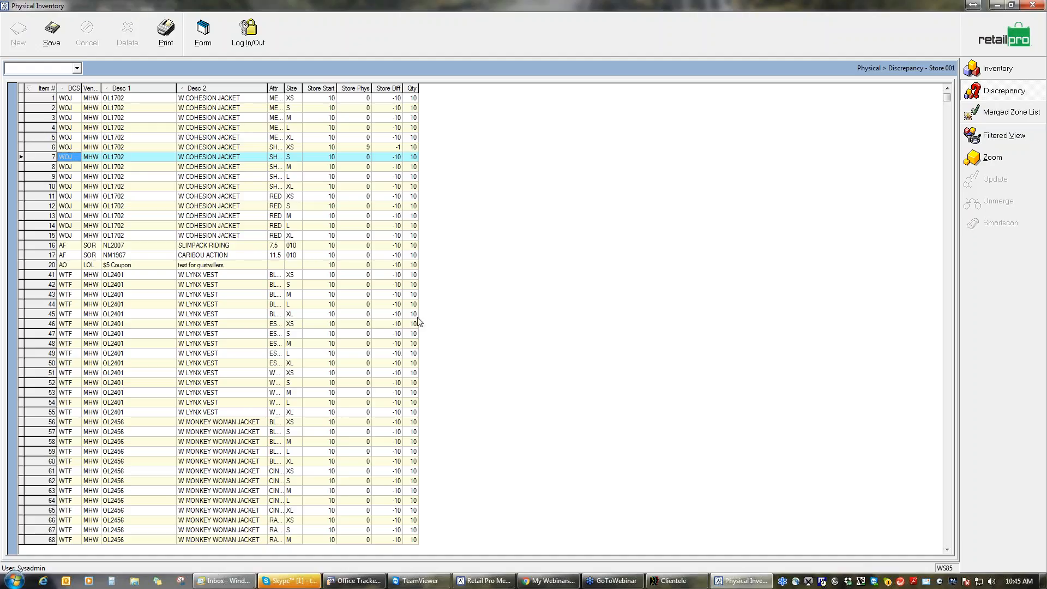
click(1019, 40)
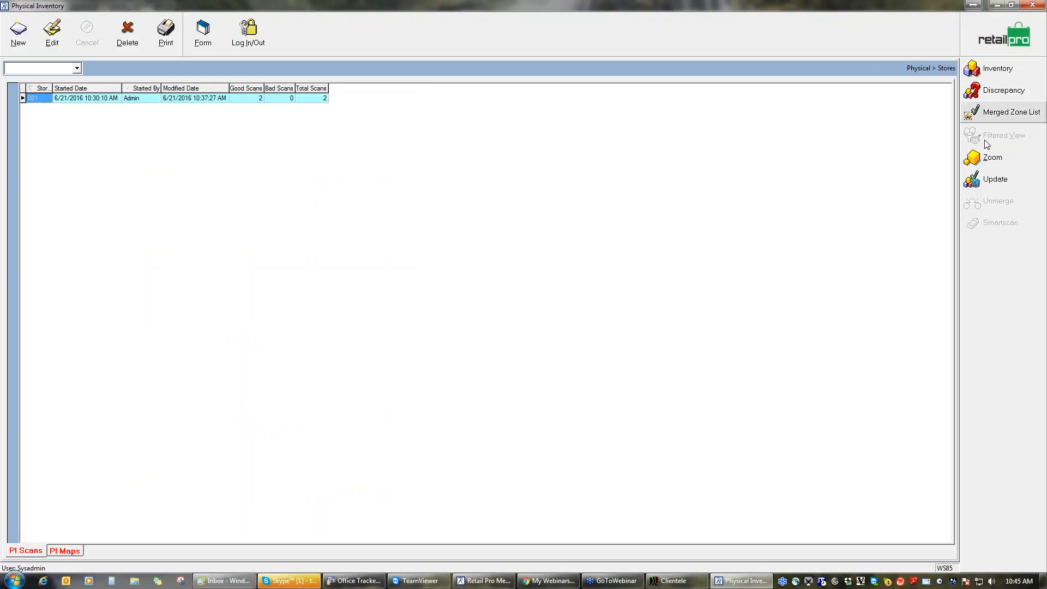
Step: Start a physical inventory update for location 001 with the on-hand update applied to all items
click(997, 180)
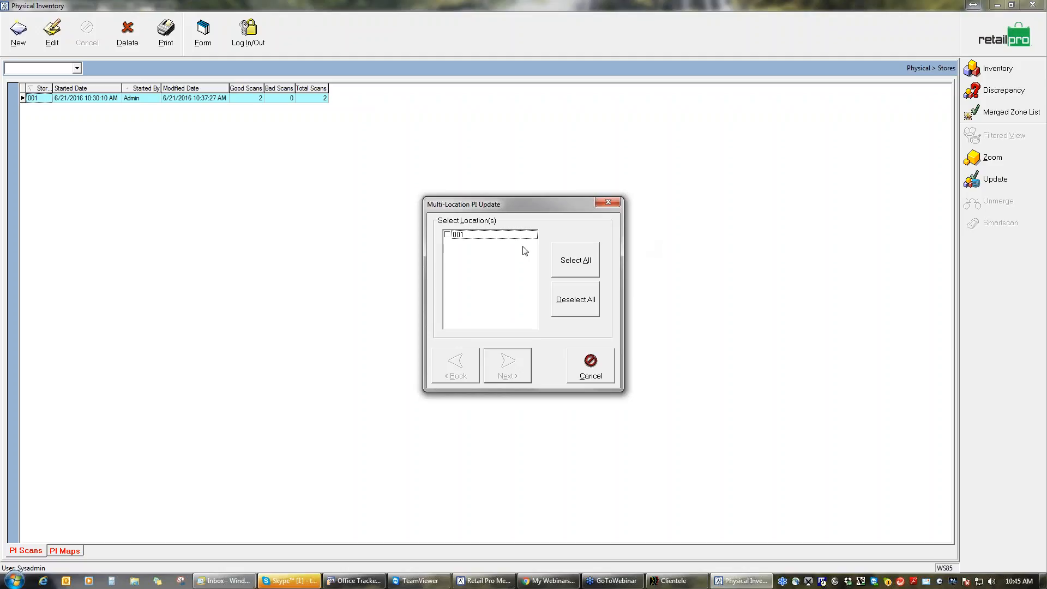
click(447, 235)
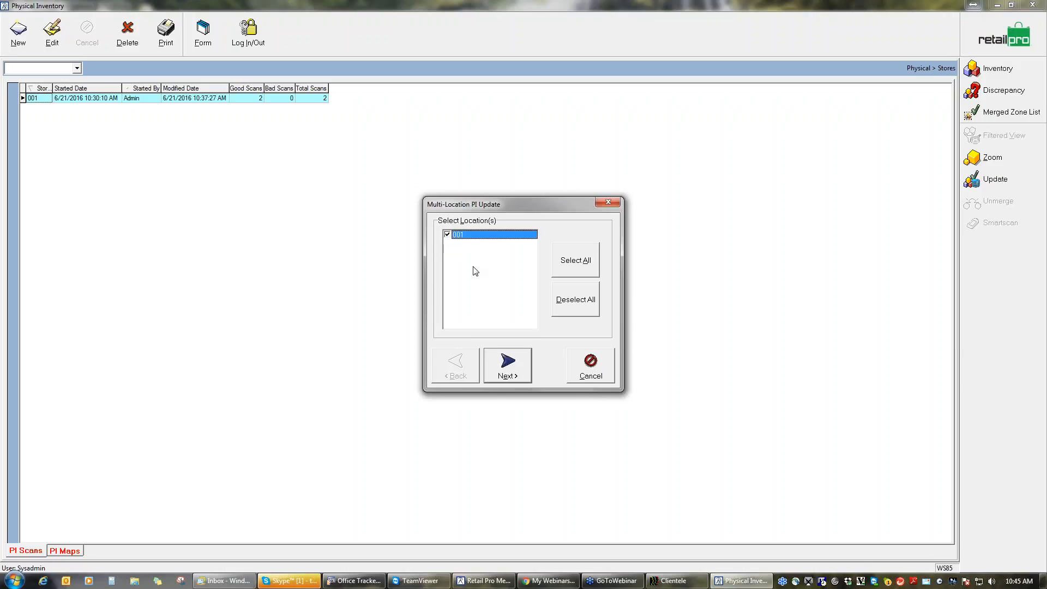
click(512, 366)
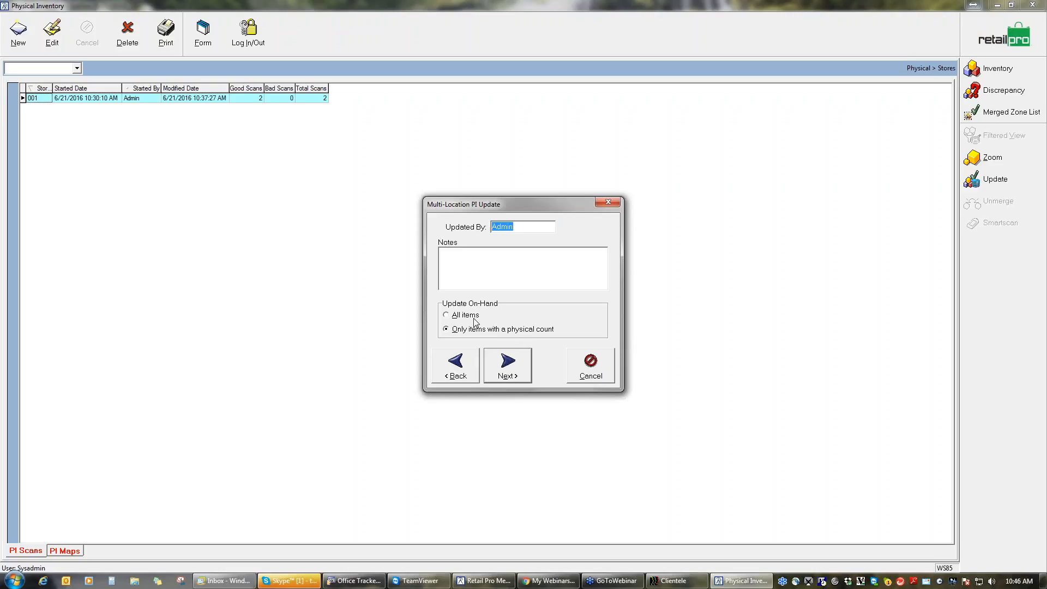
click(446, 319)
click(508, 375)
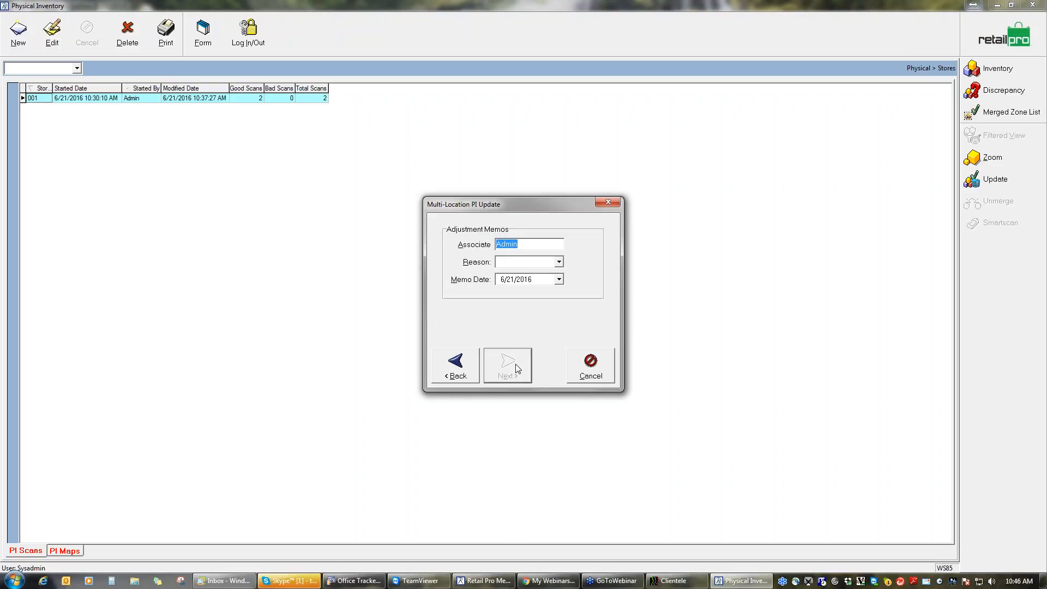
Step: Set the adjustment memo reason to PI and proceed to the final stage of the update
click(559, 262)
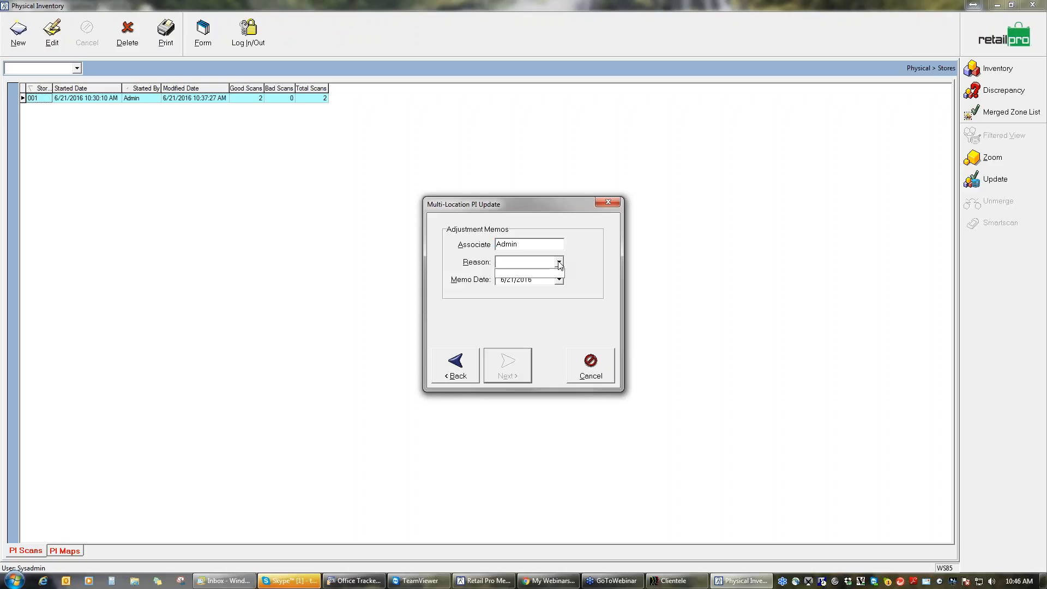
click(518, 262)
text(PI)
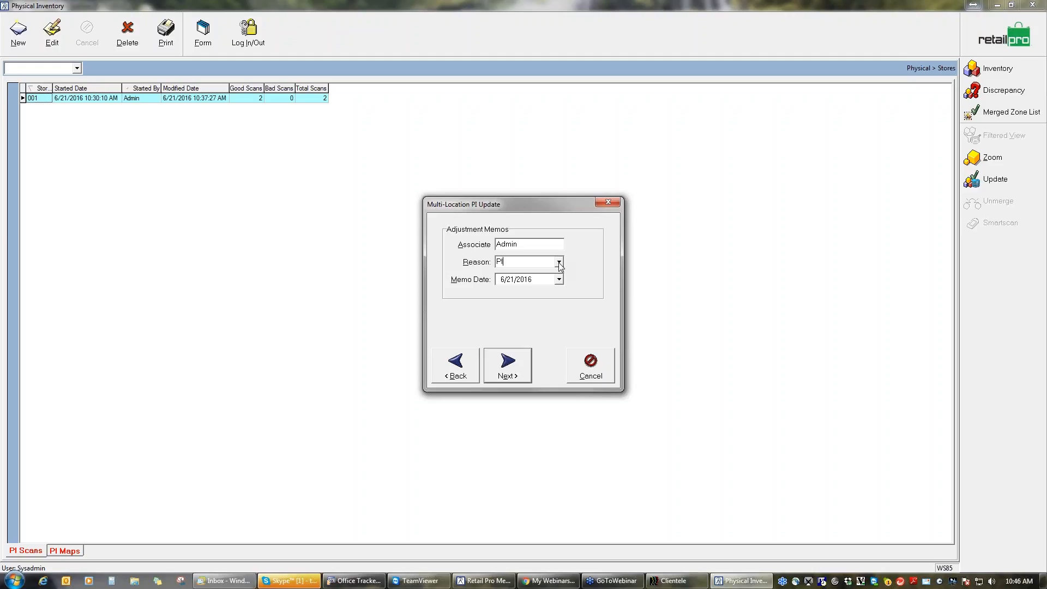
click(506, 373)
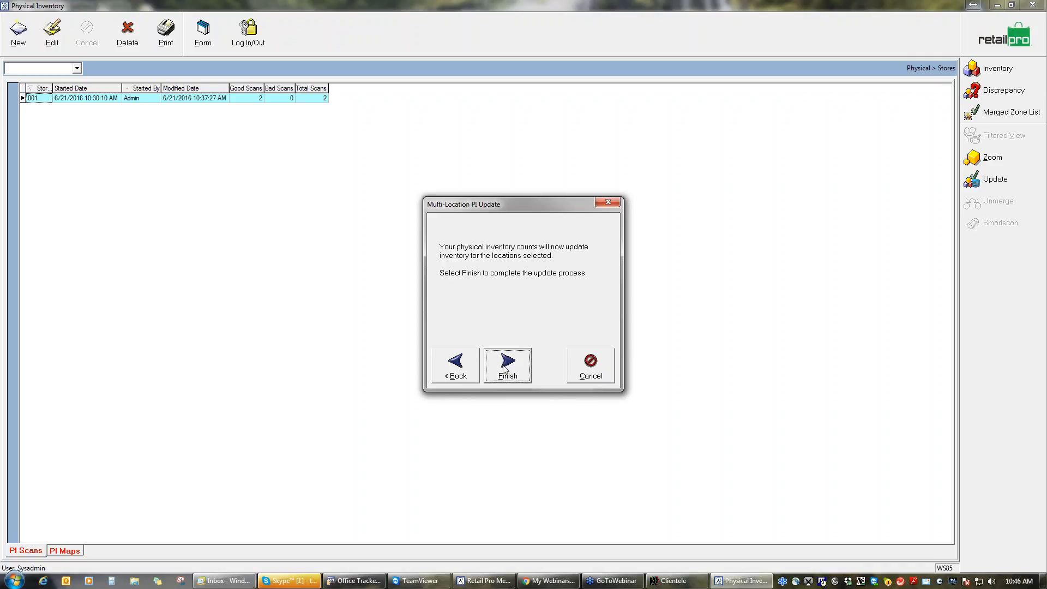
Step: Finish the physical inventory update with all filter criteria for store 001 cleared
click(504, 369)
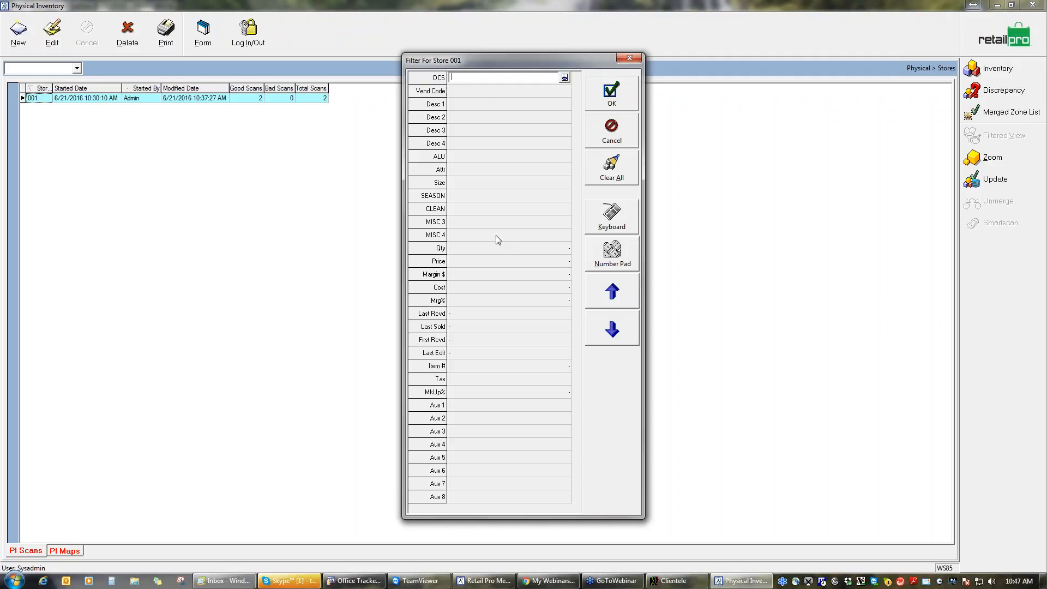
click(610, 173)
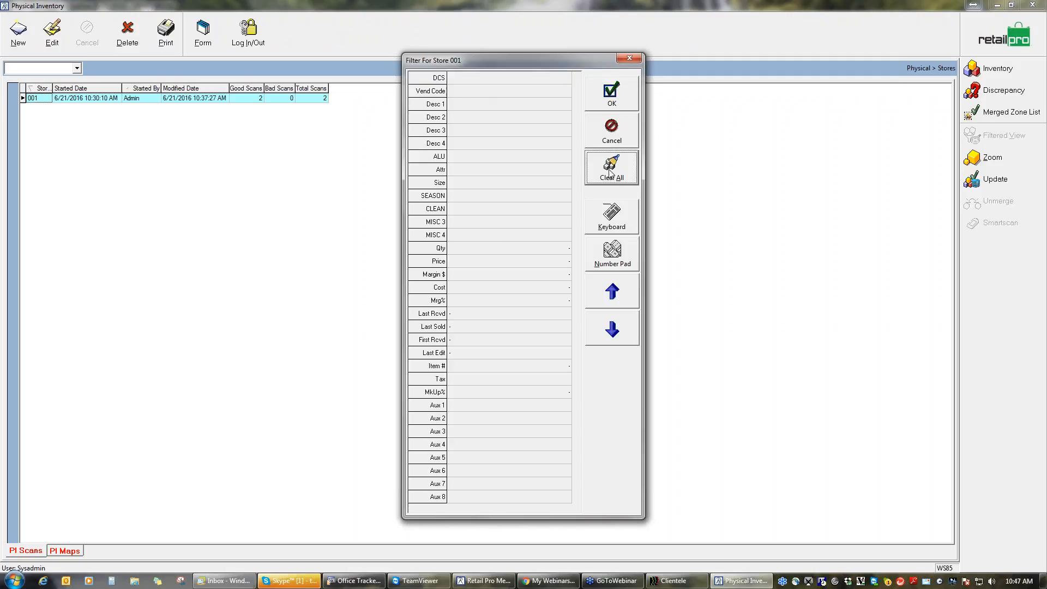
click(613, 100)
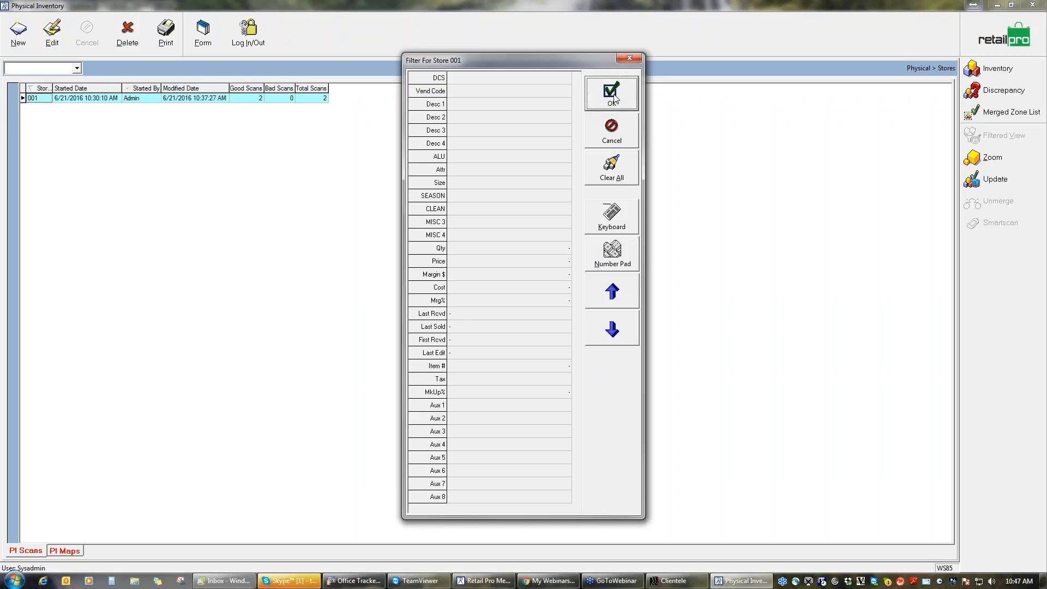